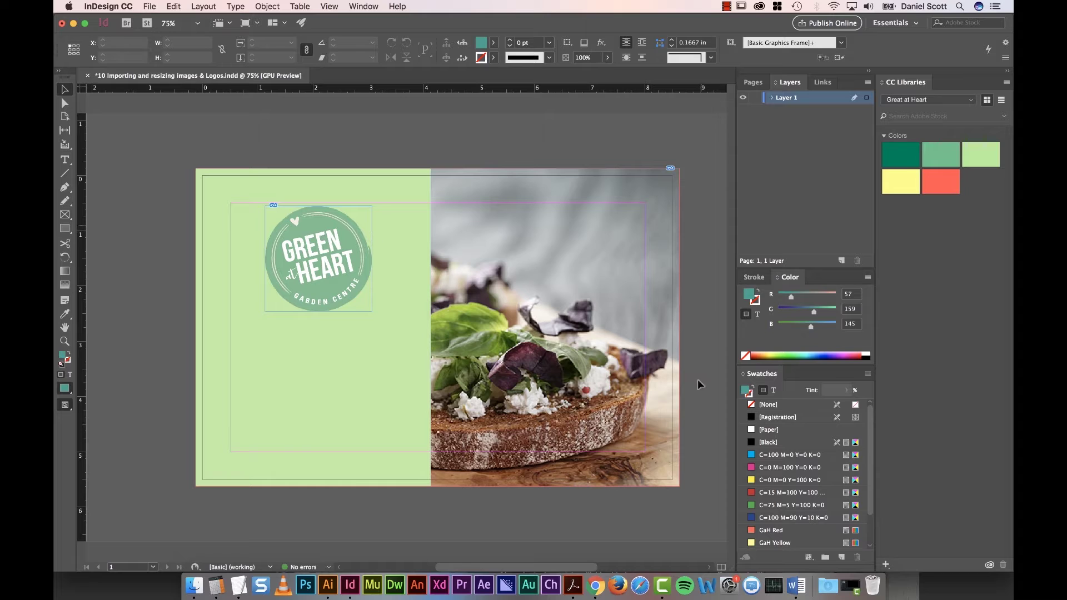
Try widening the food photo frame from its left handle, then undo the resize
{"action": "left_click", "coordinate": [676, 328]}
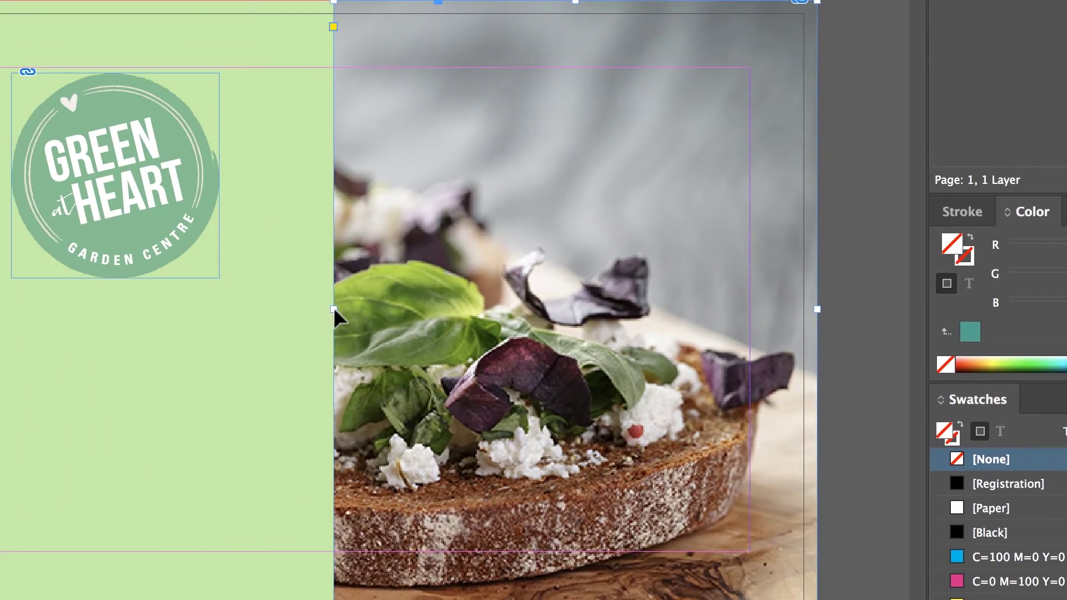
{"action": "left_click_drag", "start_coordinate": [333, 308], "coordinate": [224, 315]}
{"action": "key", "text": "super+z"}
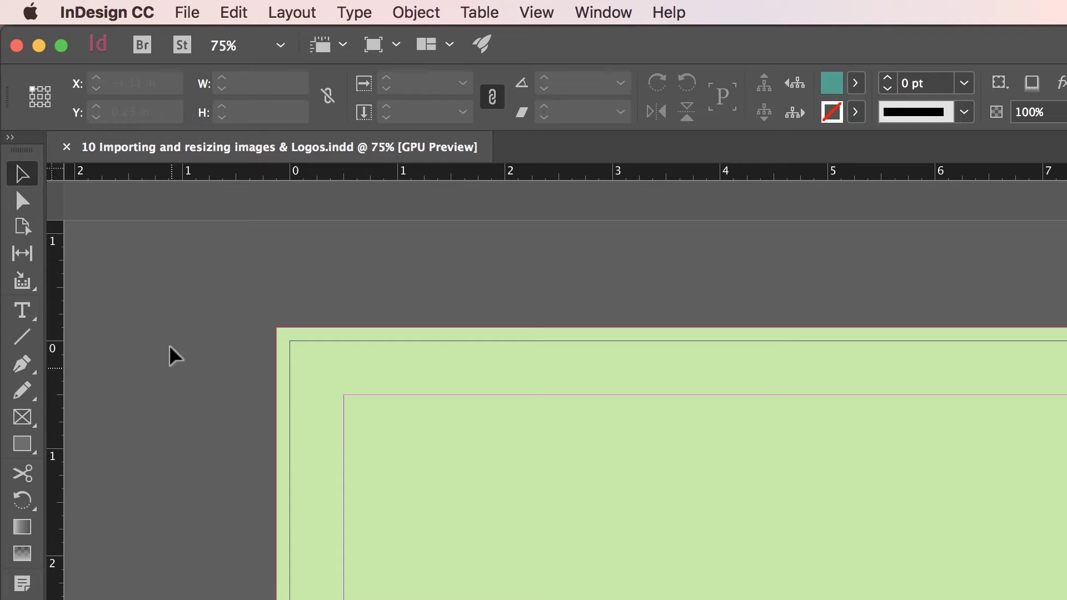
Load Lunch.jpg from the 01 Flyer folder into the place cursor
{"action": "left_click", "coordinate": [225, 7]}
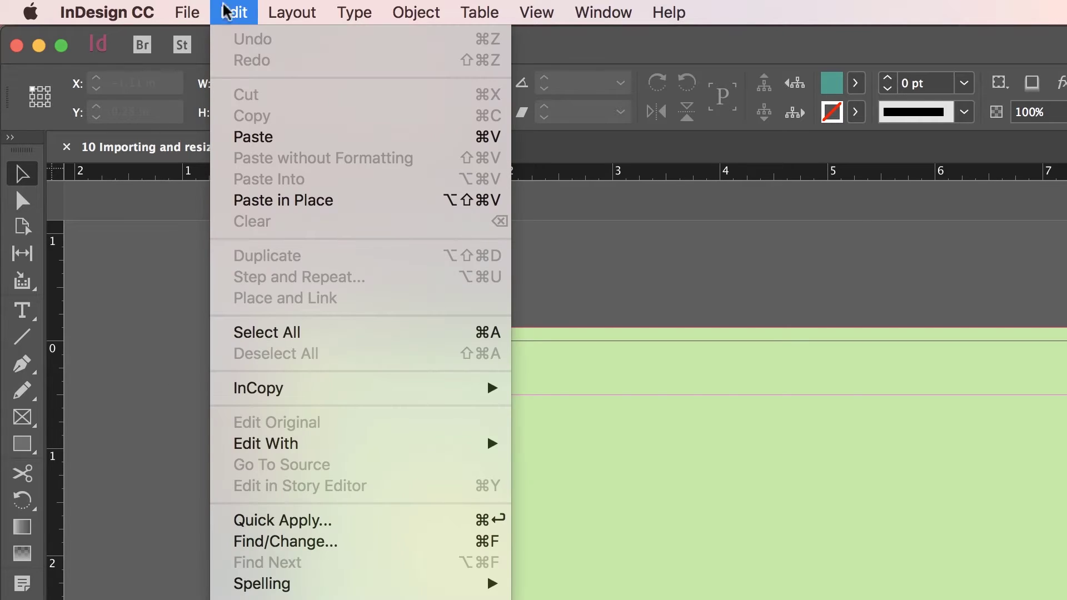
{"action": "mouse_move", "coordinate": [209, 383]}
{"action": "left_click", "coordinate": [182, 368]}
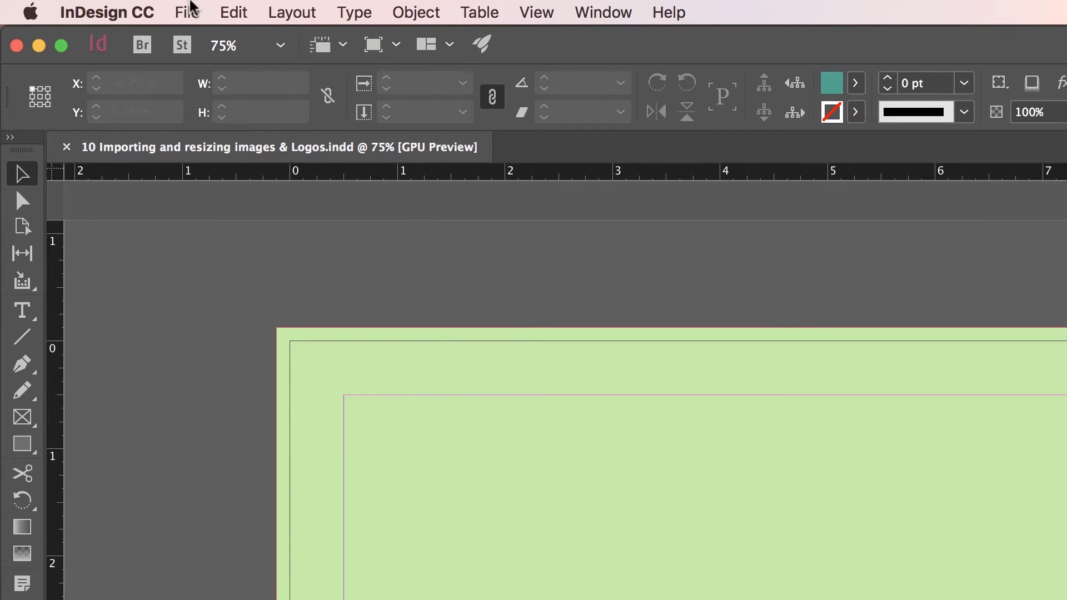
{"action": "left_click", "coordinate": [187, 10]}
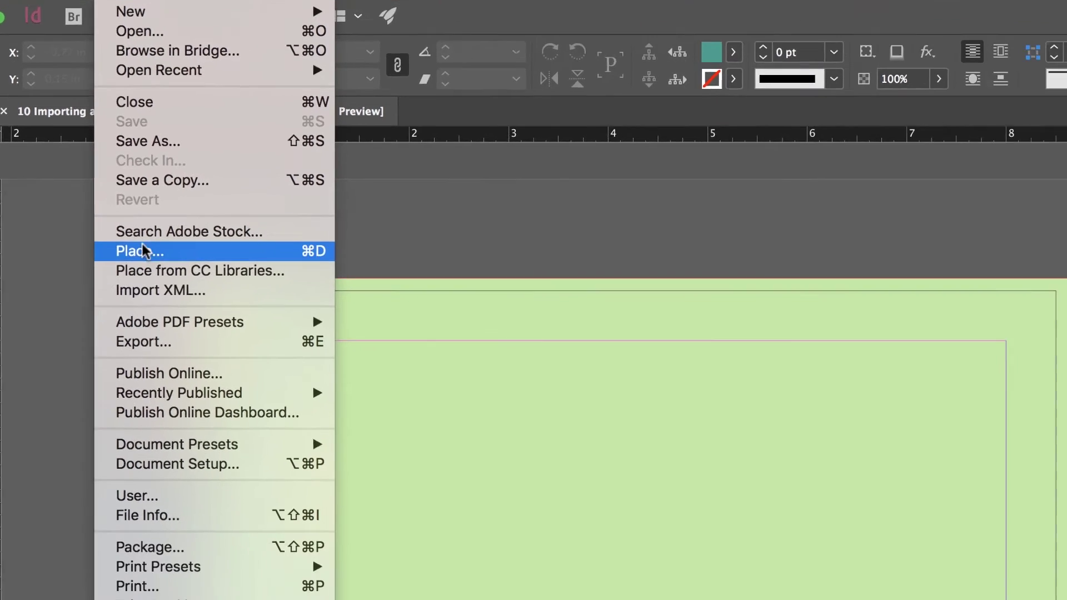
{"action": "left_click", "coordinate": [214, 298]}
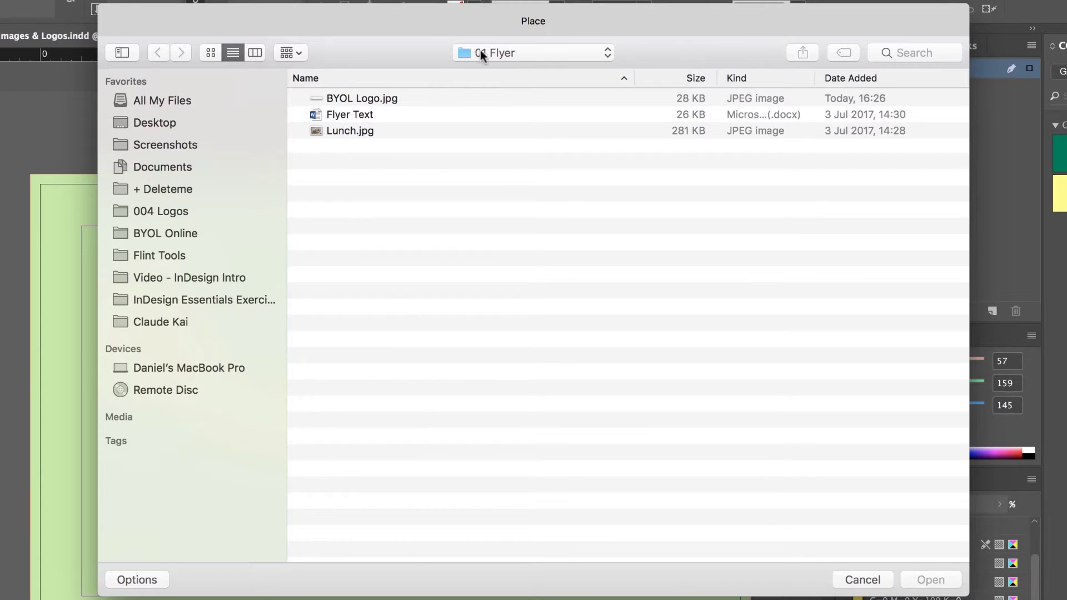
{"action": "left_click", "coordinate": [345, 132]}
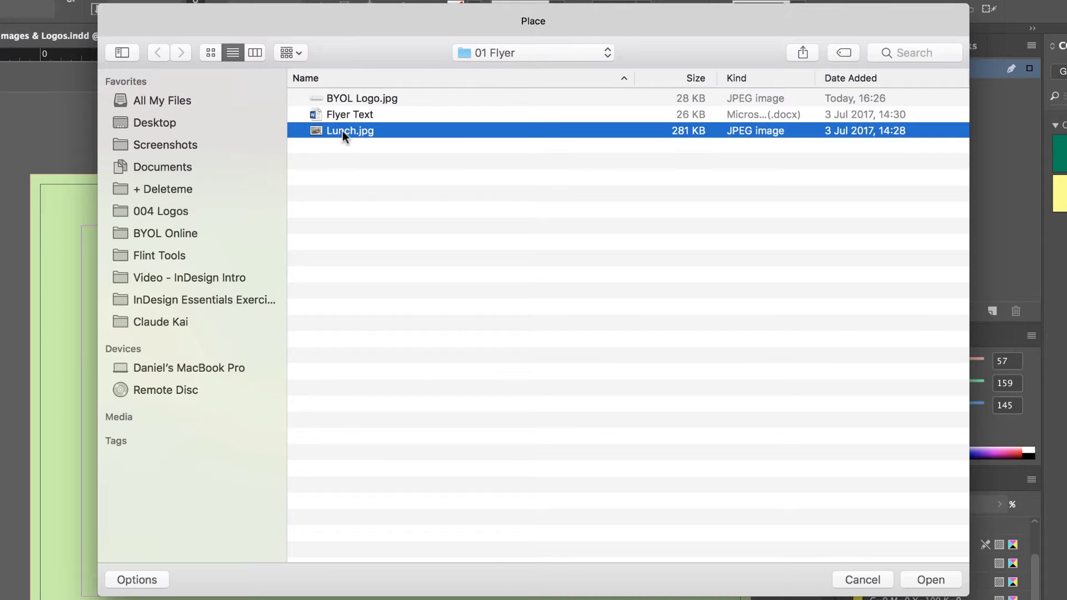
{"action": "key", "text": "Return"}
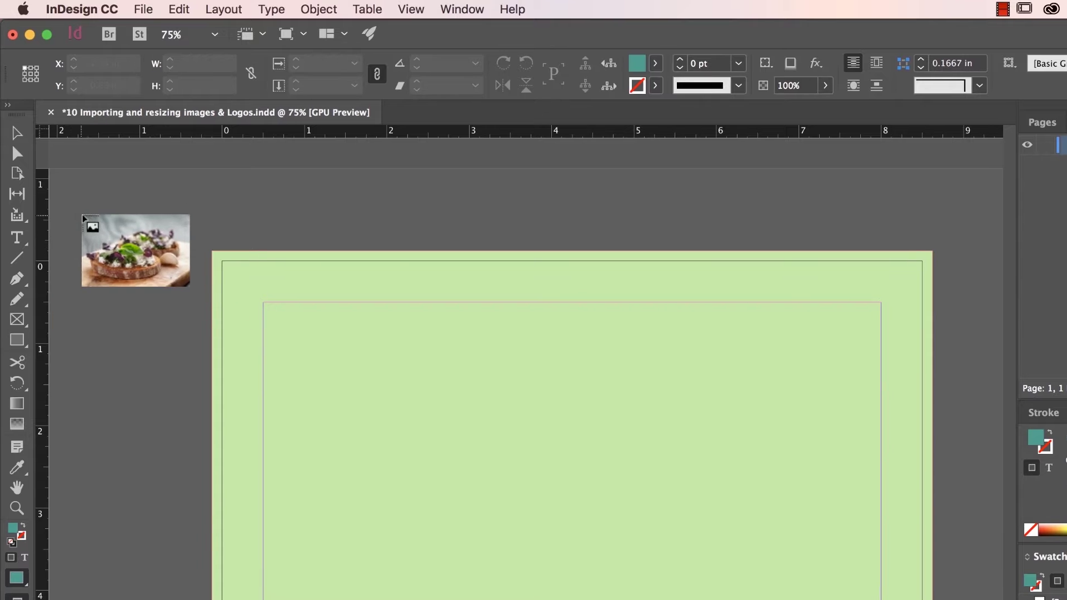
{"action": "left_click", "coordinate": [83, 217]}
{"action": "key", "text": "slash"}
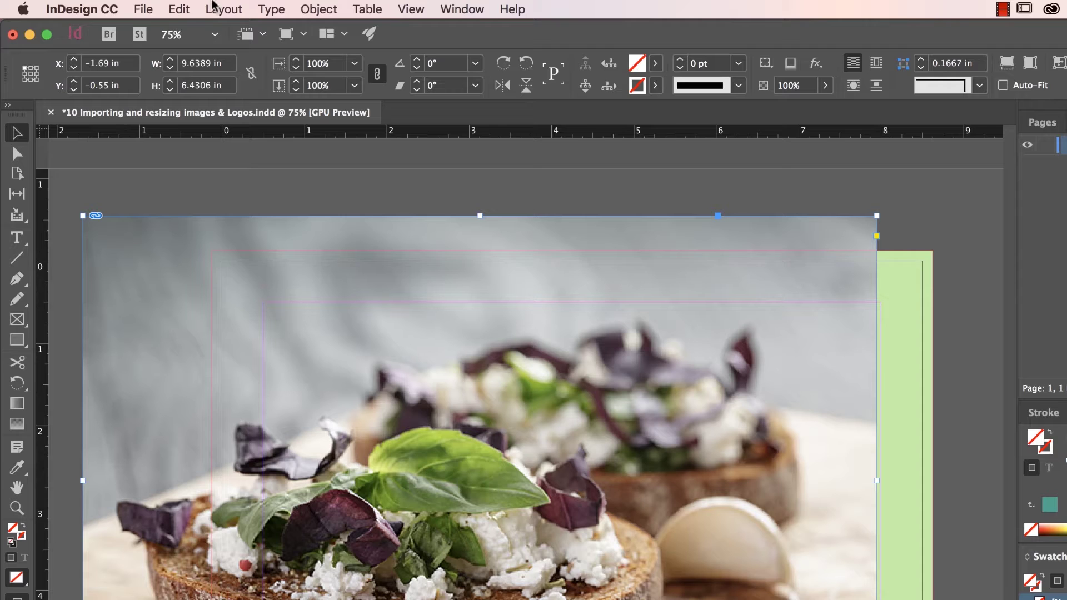
{"action": "left_click", "coordinate": [186, 8]}
{"action": "left_click", "coordinate": [204, 31]}
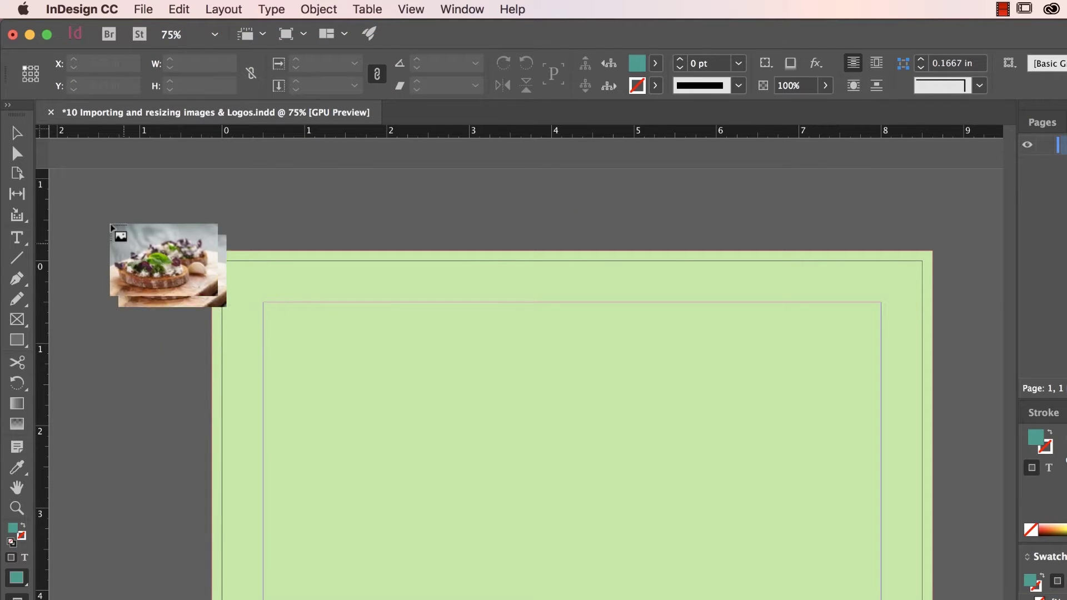
{"action": "left_click_drag", "start_coordinate": [84, 205], "coordinate": [361, 377]}
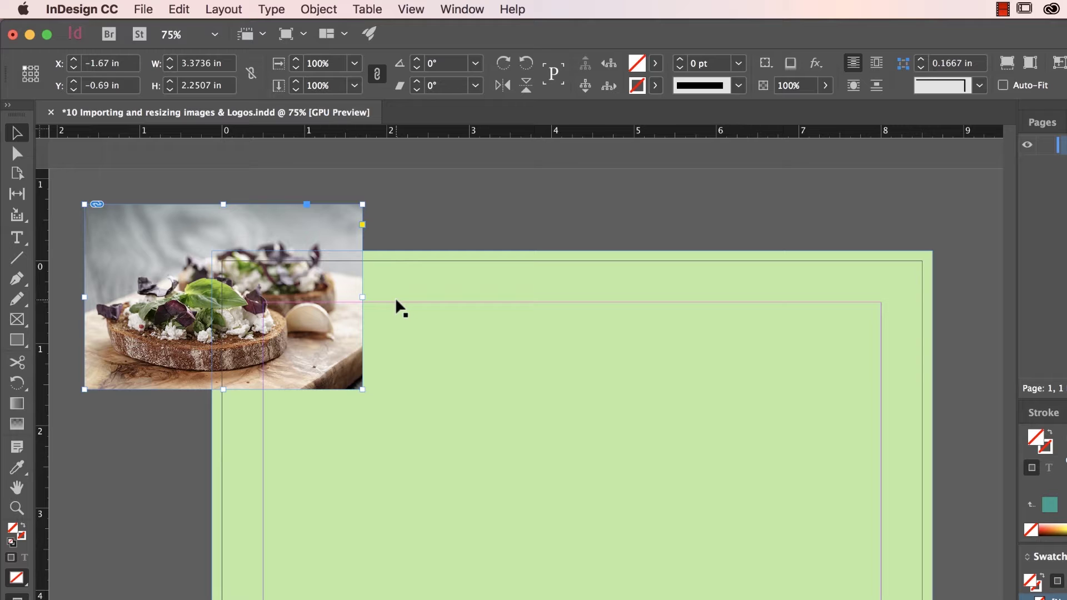
{"action": "left_click", "coordinate": [179, 9]}
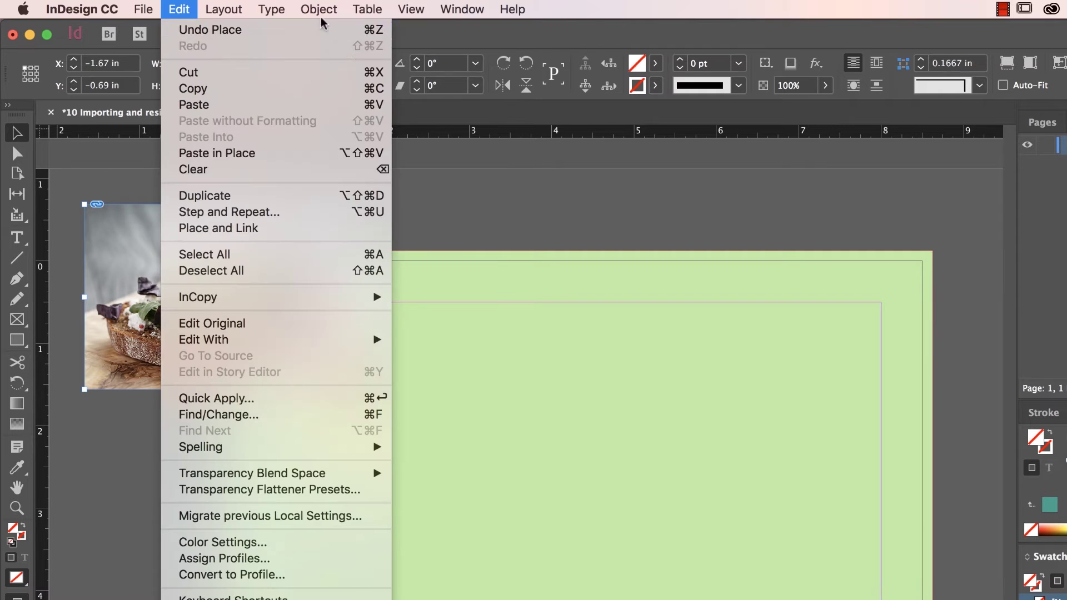
{"action": "left_click", "coordinate": [191, 31]}
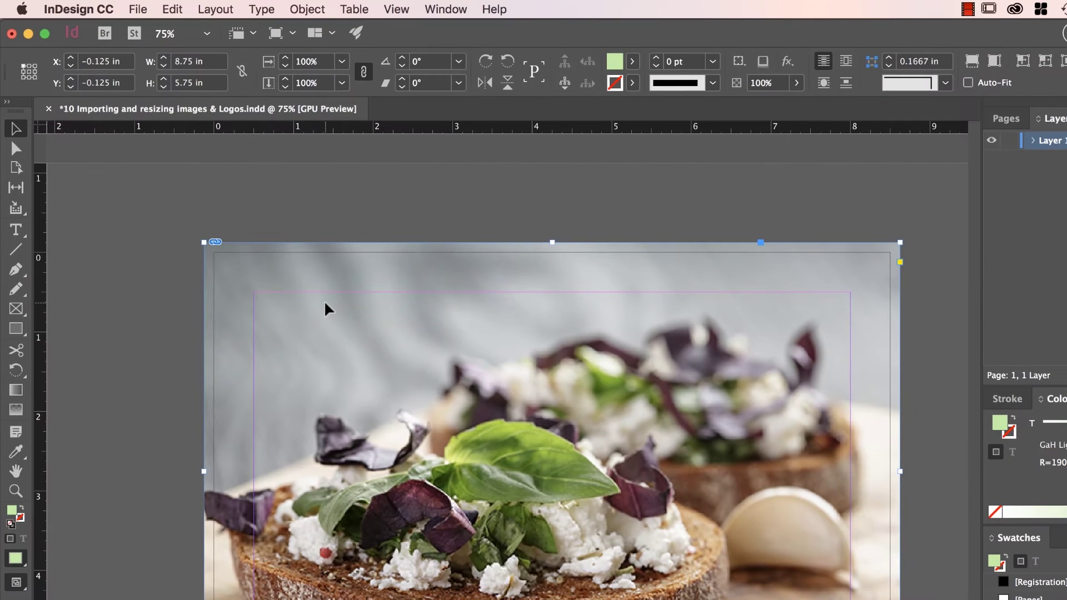
{"action": "left_click_drag", "start_coordinate": [261, 274], "coordinate": [391, 305]}
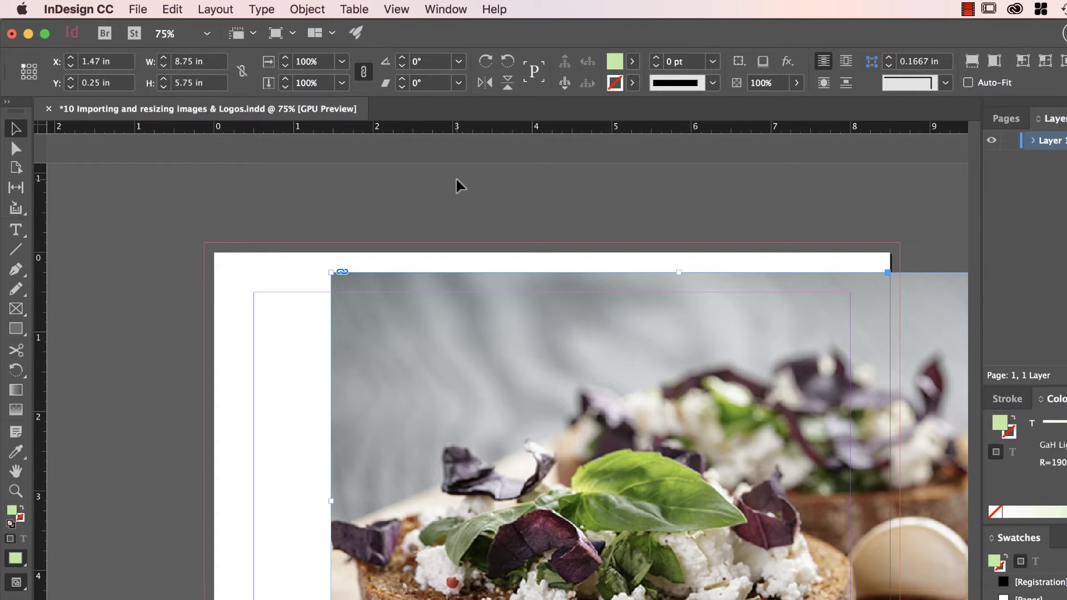
{"action": "key", "text": "super+z"}
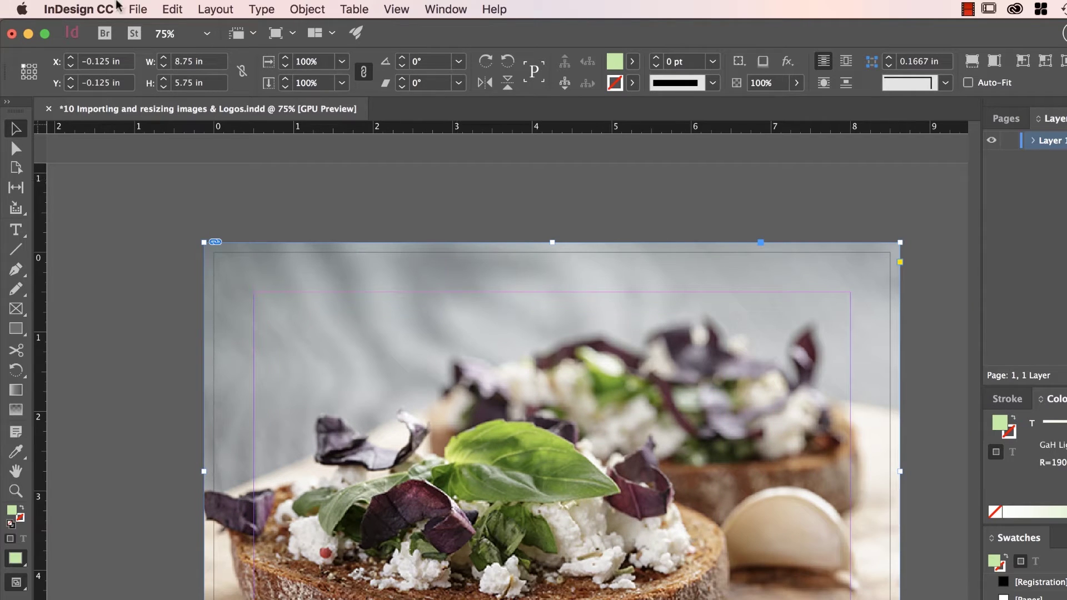
{"action": "left_click", "coordinate": [121, 6]}
{"action": "mouse_move", "coordinate": [174, 9]}
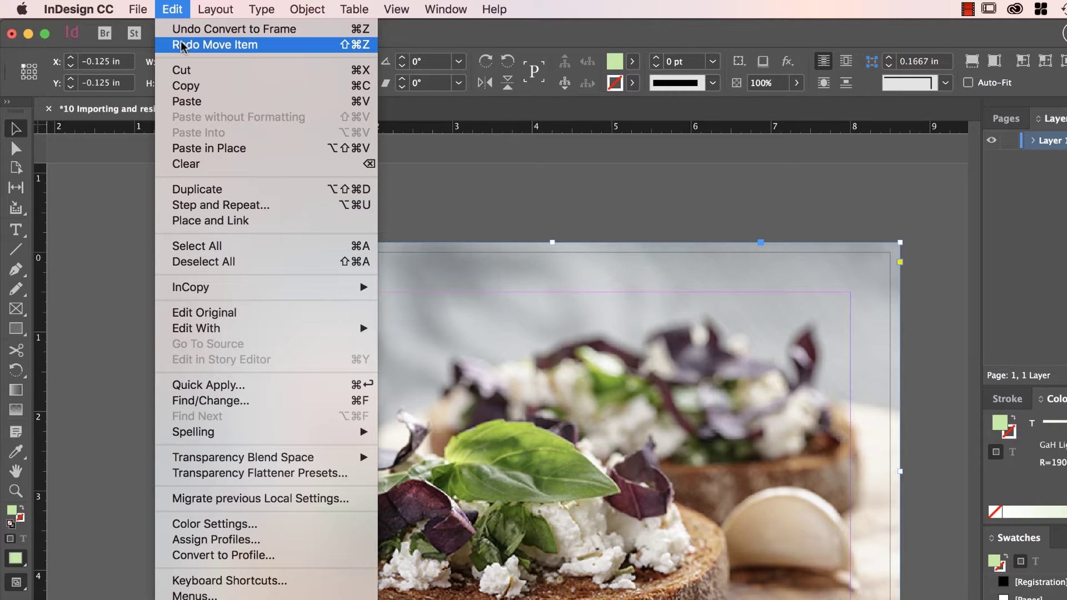
{"action": "left_click", "coordinate": [185, 34]}
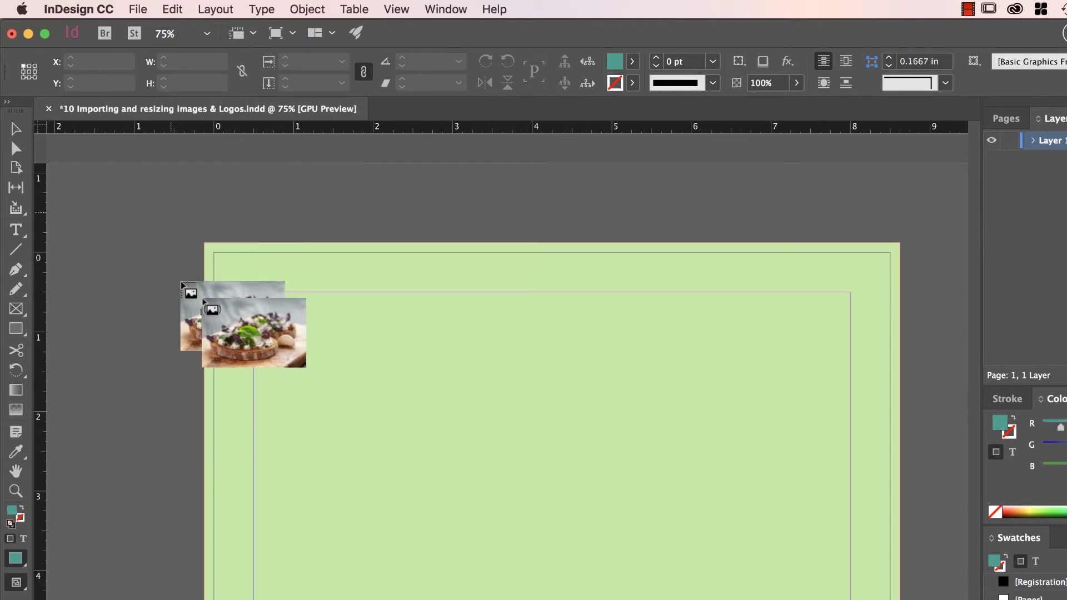
Place Lunch.jpg near the page's top-left, undo a trial crop, and scale it down proportionally
{"action": "left_click", "coordinate": [75, 189]}
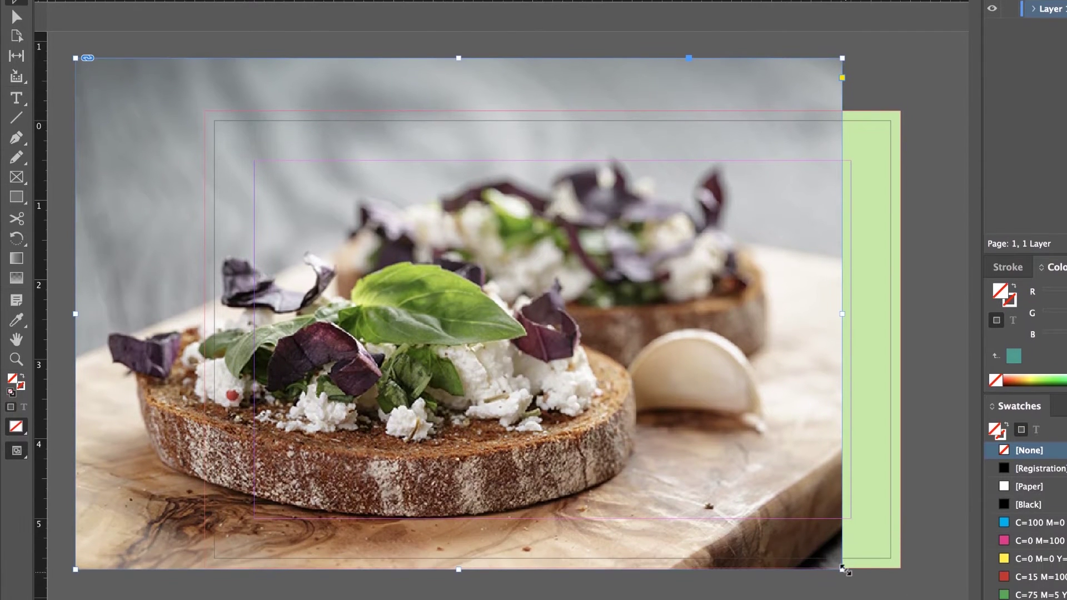
{"action": "left_click_drag", "start_coordinate": [842, 567], "coordinate": [529, 394]}
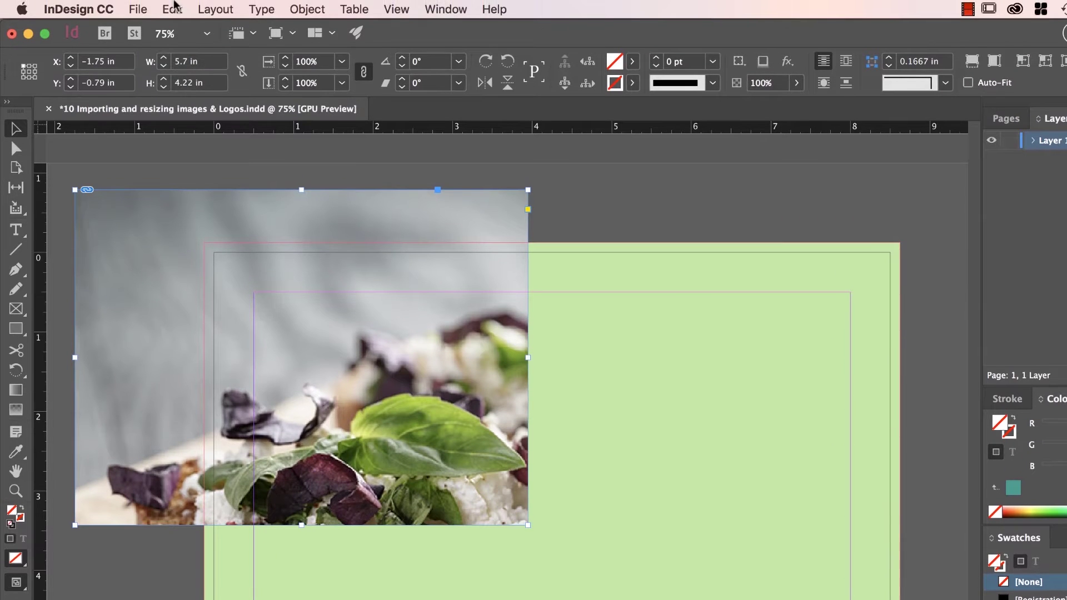
{"action": "left_click", "coordinate": [172, 10]}
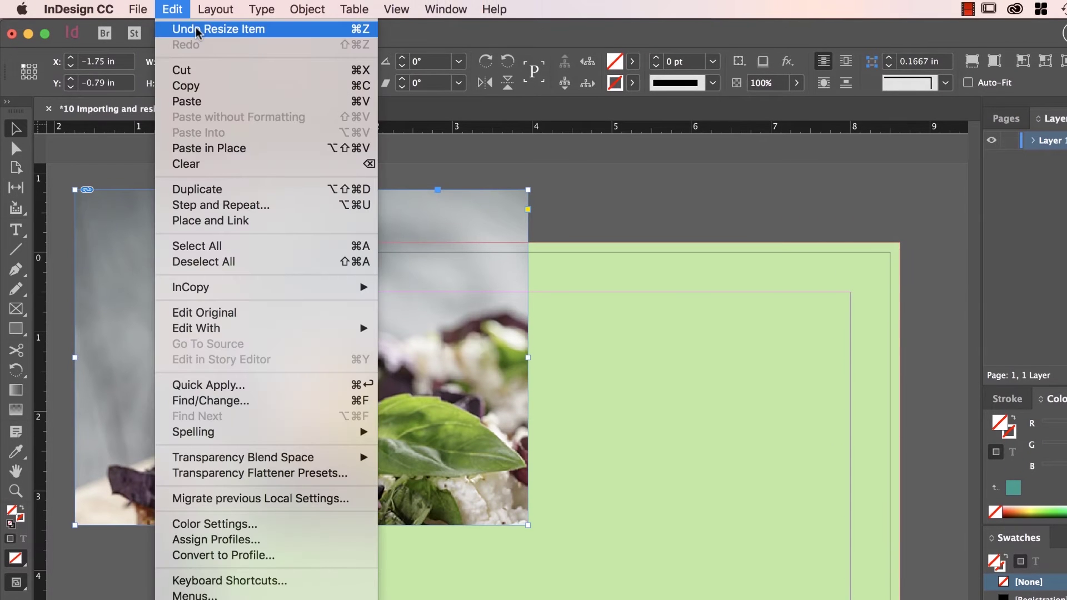
{"action": "left_click", "coordinate": [218, 29]}
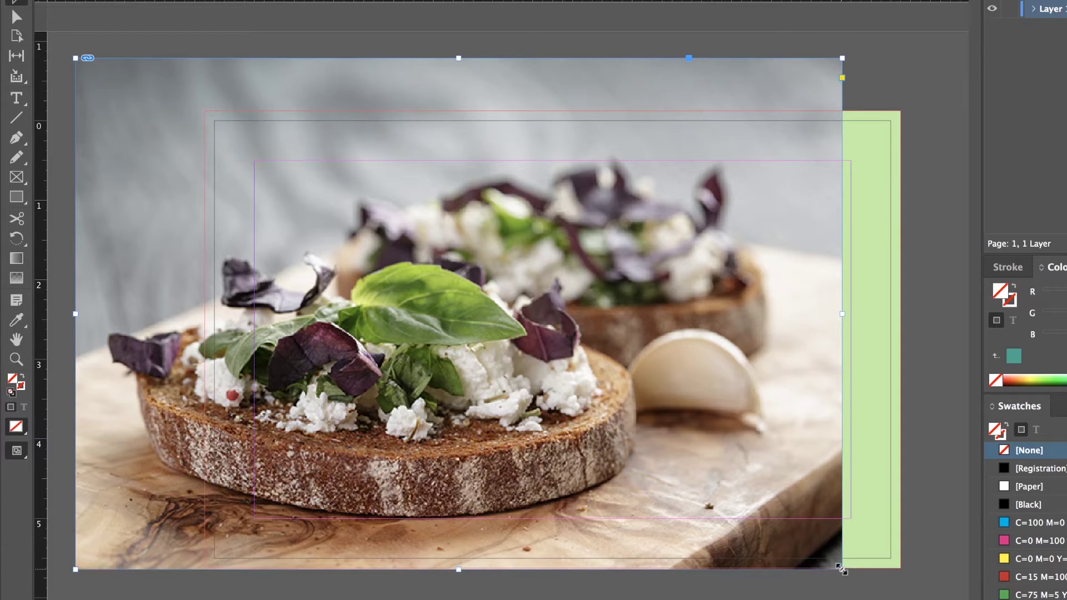
{"action": "left_click_drag", "start_coordinate": [839, 572], "coordinate": [530, 362]}
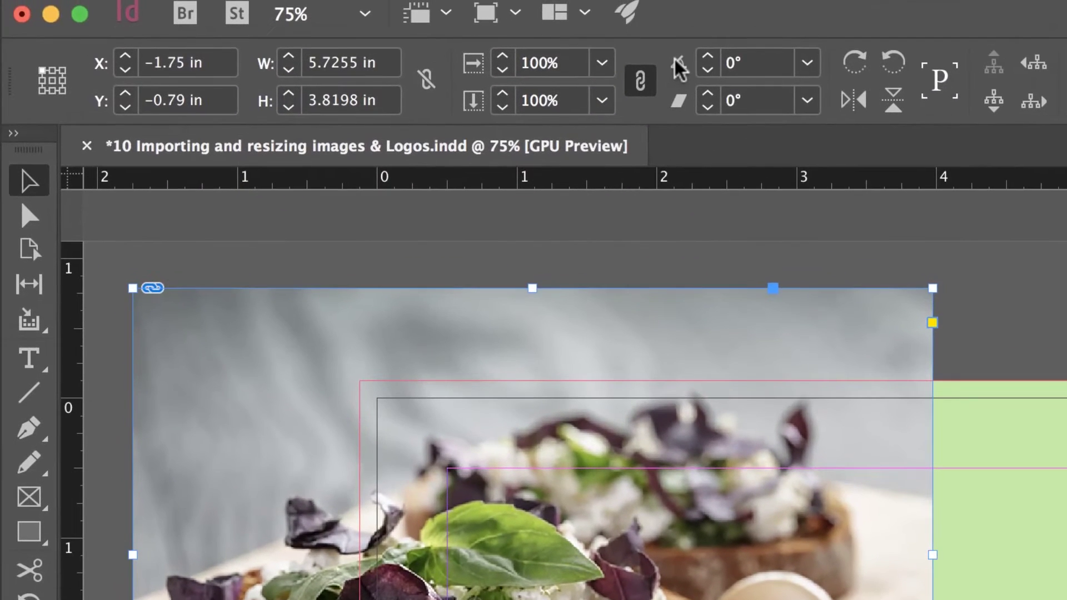
Enlarge the Lunch photo frame to 5.7255 × 3.8198 in, undoing trial rotations to stay at 0°
{"action": "double_click", "coordinate": [733, 63]}
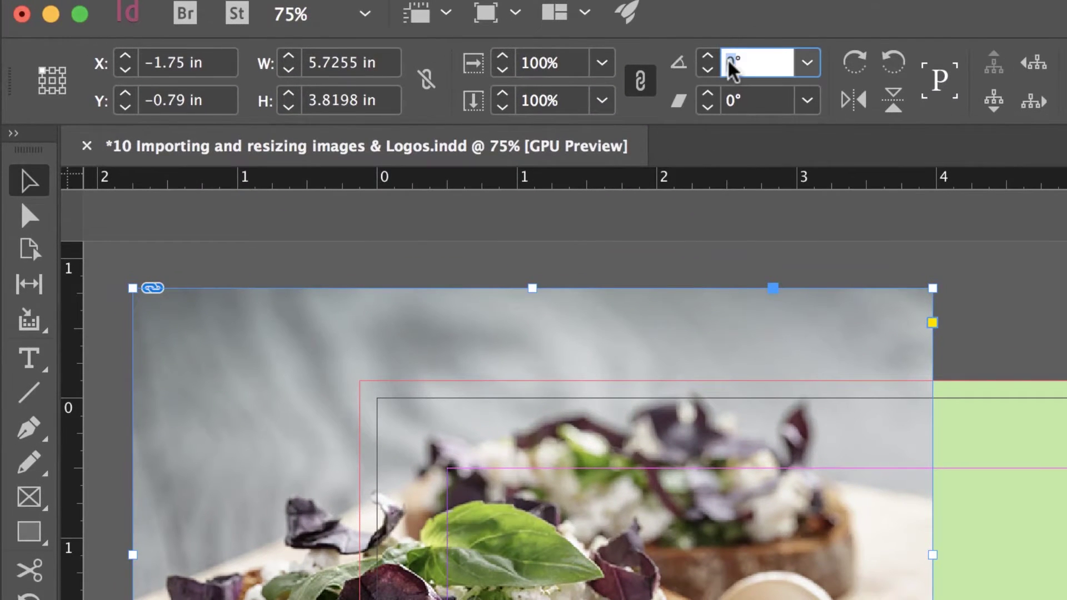
{"action": "type", "text": "45"}
{"action": "key", "text": "Return"}
{"action": "key", "text": "super+z"}
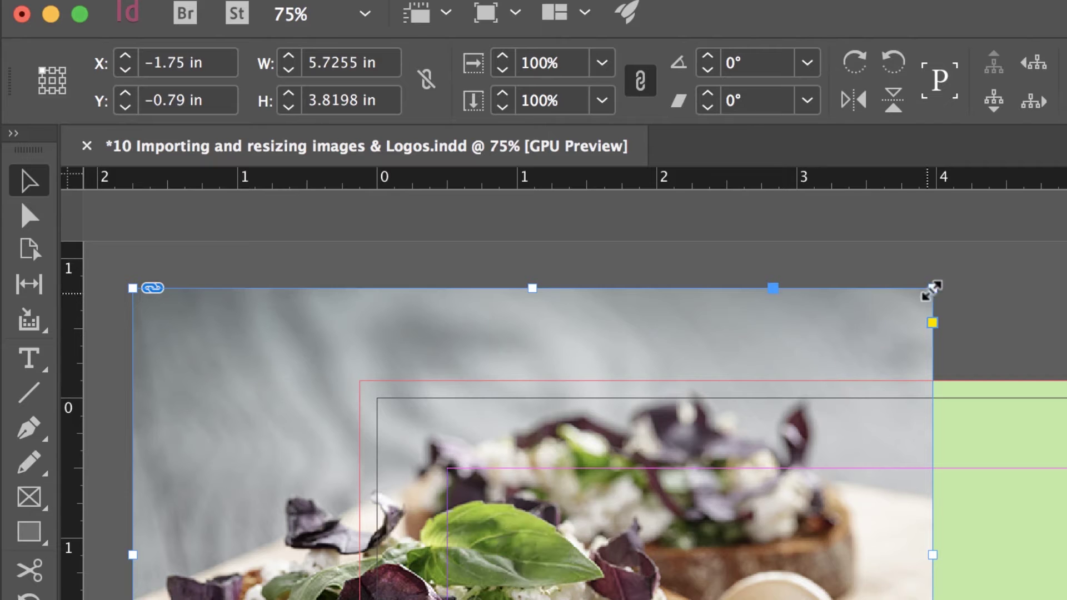
{"action": "left_click_drag", "start_coordinate": [933, 288], "coordinate": [1019, 269]}
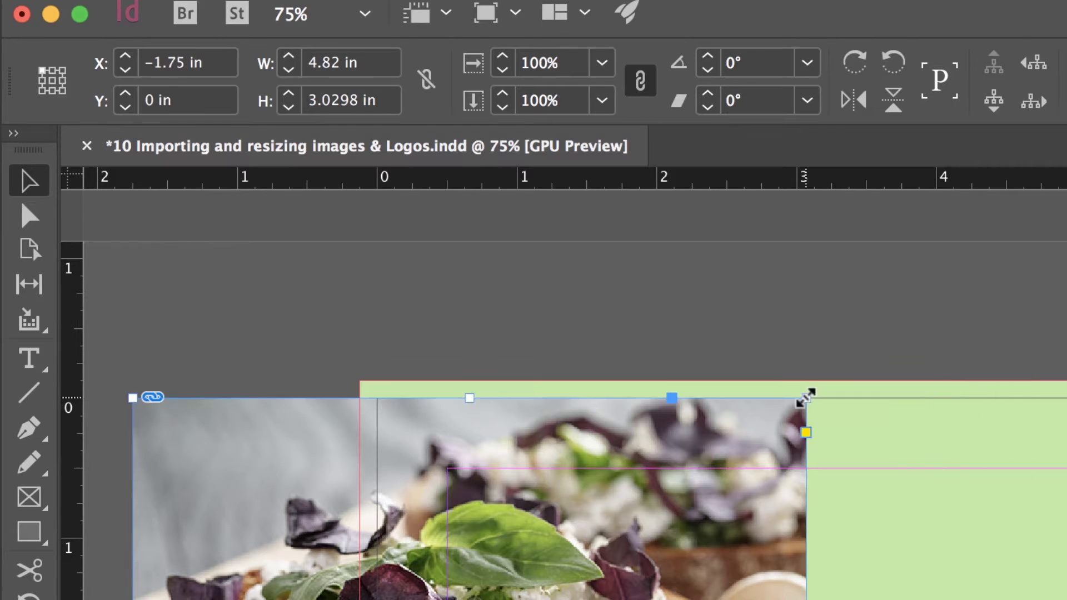
{"action": "left_click_drag", "start_coordinate": [806, 398], "coordinate": [933, 288]}
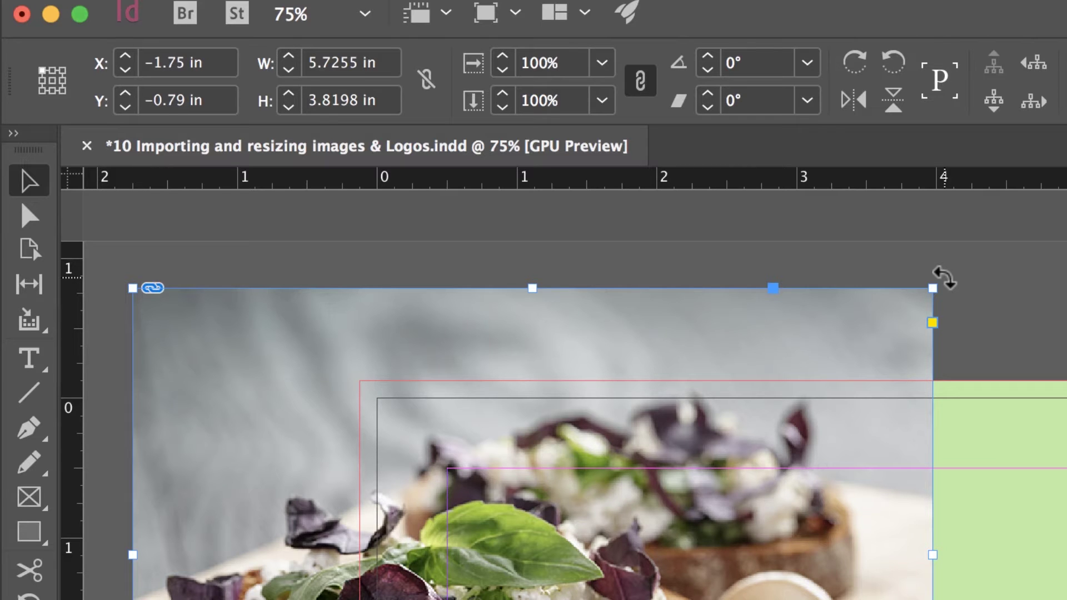
{"action": "left_click_drag", "start_coordinate": [945, 278], "coordinate": [1001, 534]}
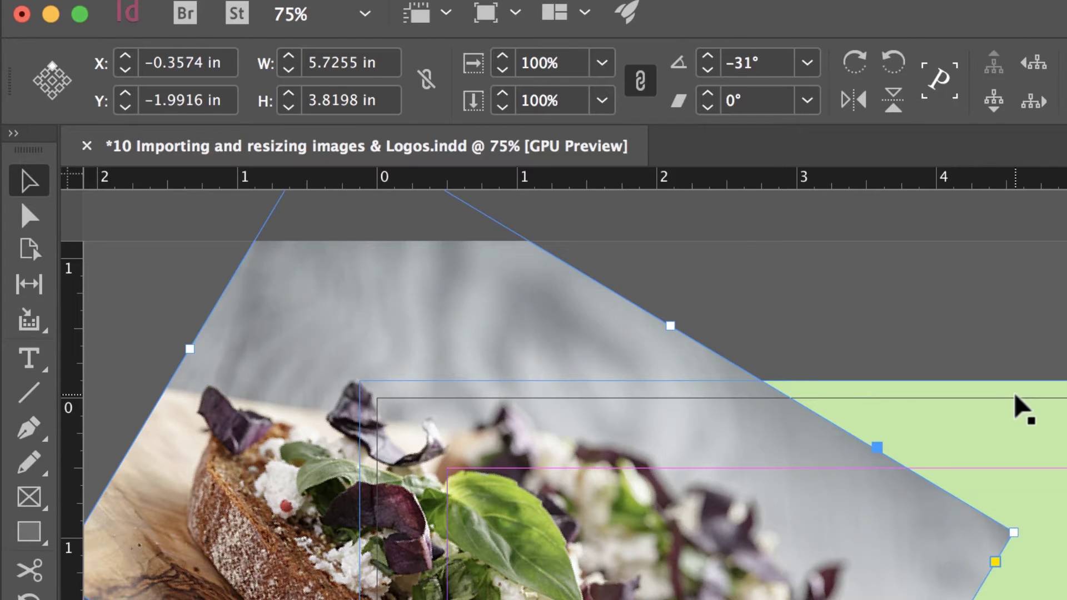
{"action": "key", "text": "super+z"}
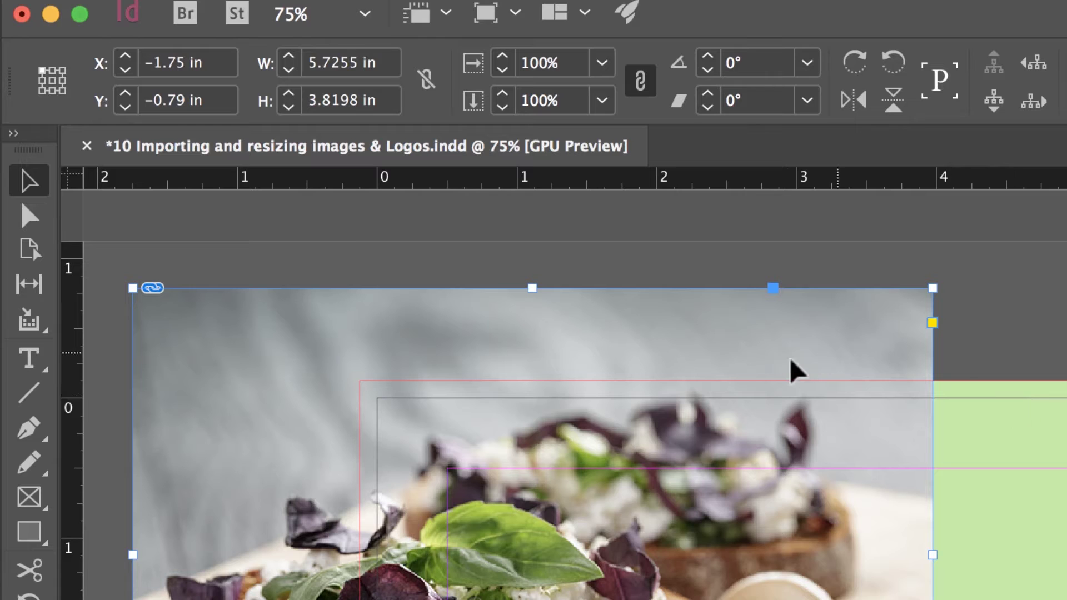
Flip the Lunch photo horizontally, move it right, and toggle Flip Vertical until it's upright
{"action": "mouse_move", "coordinate": [779, 362]}
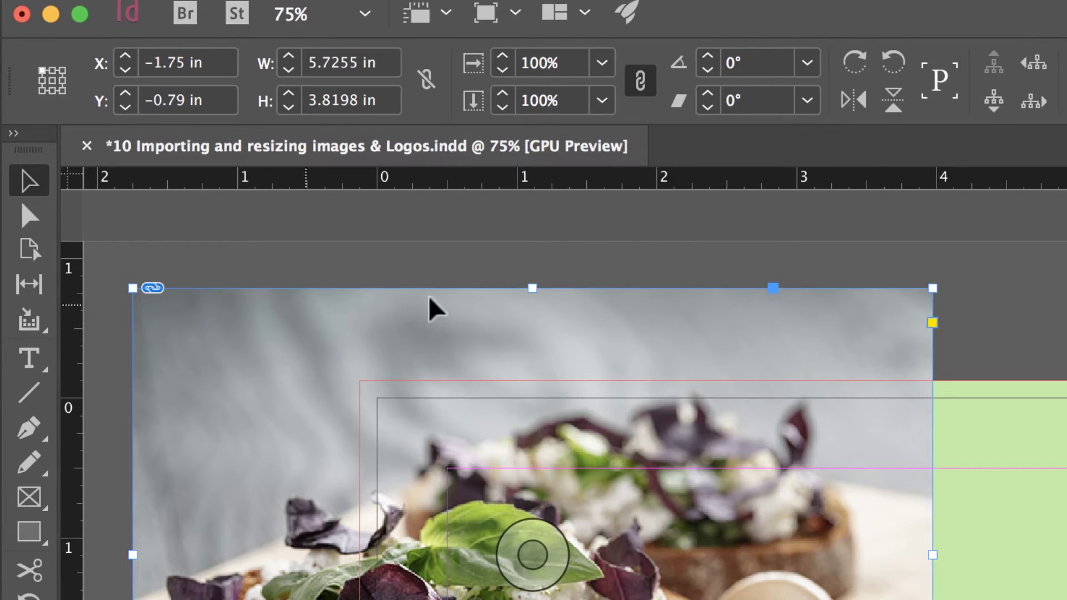
{"action": "left_click", "coordinate": [852, 106]}
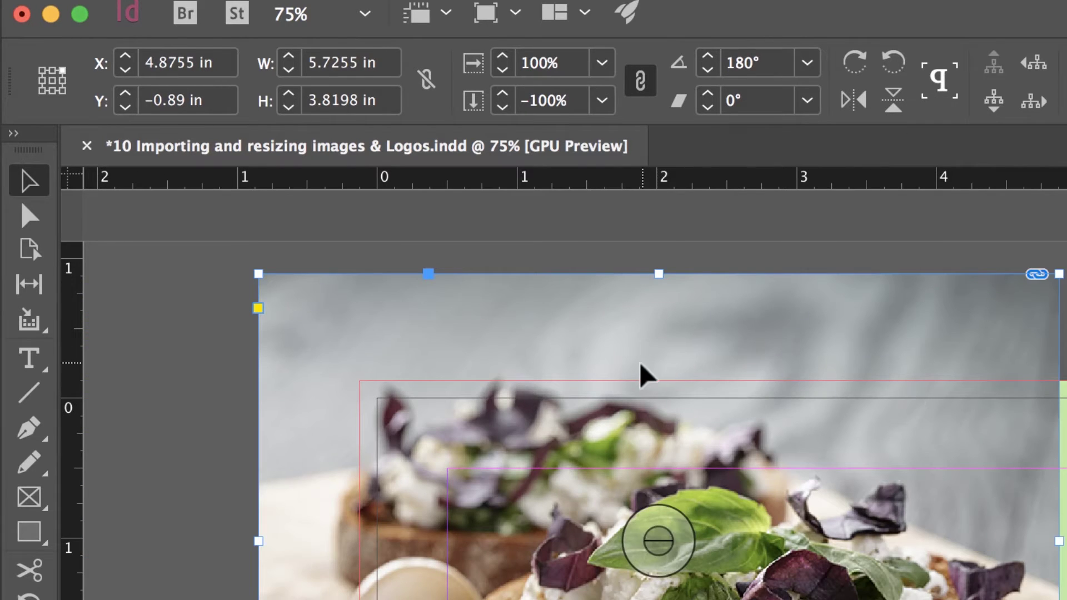
{"action": "left_click_drag", "start_coordinate": [644, 374], "coordinate": [706, 374]}
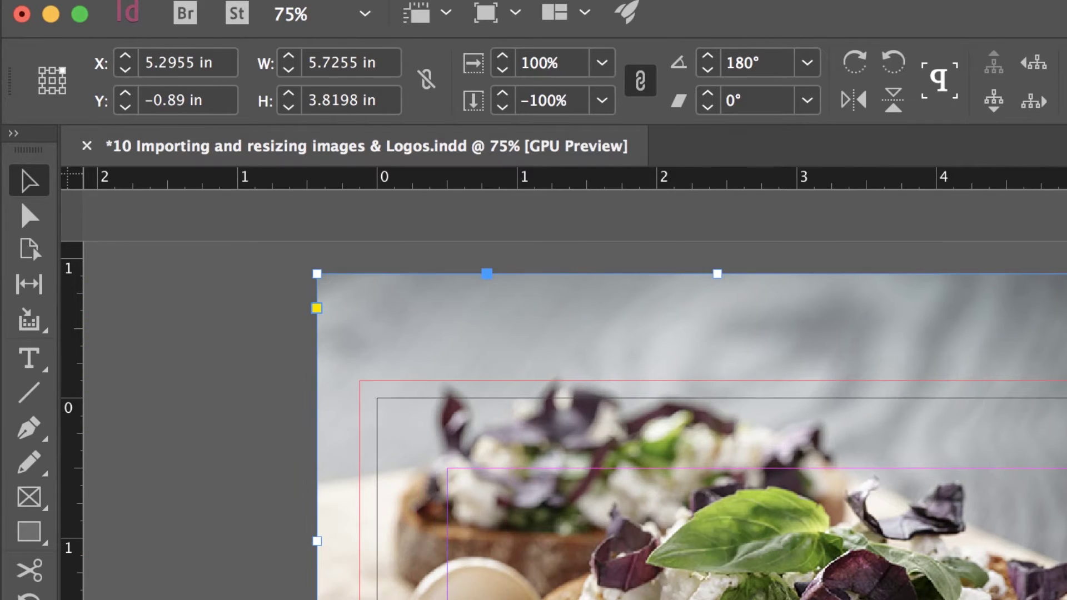
{"action": "left_click", "coordinate": [894, 100]}
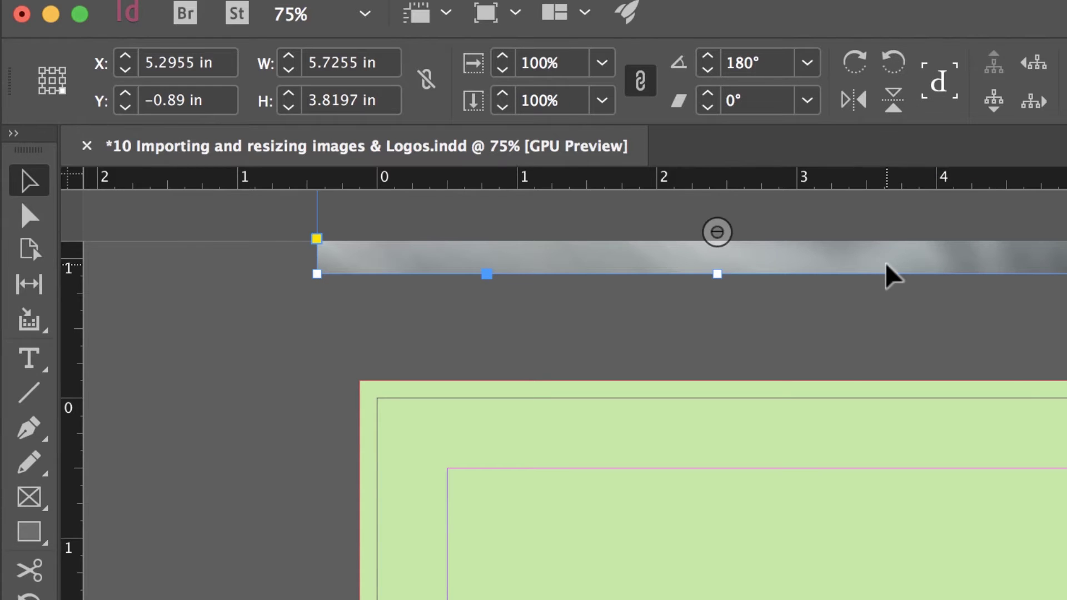
{"action": "left_click", "coordinate": [890, 105]}
{"action": "left_click", "coordinate": [890, 105]}
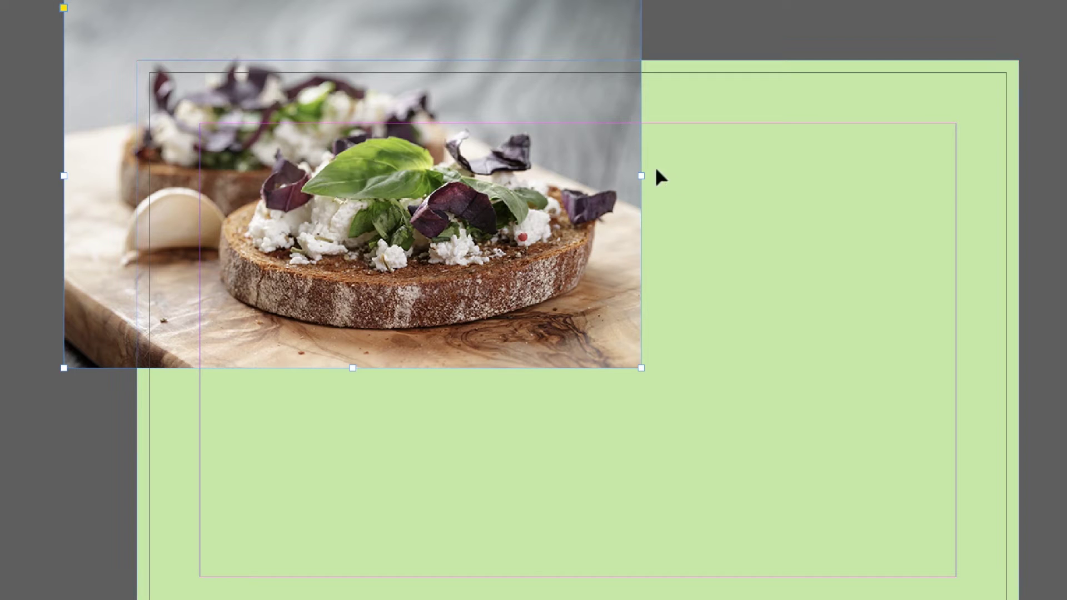
Move the photo frame into the page margins, undoing trial shifts of the image inside it
{"action": "mouse_move", "coordinate": [347, 174]}
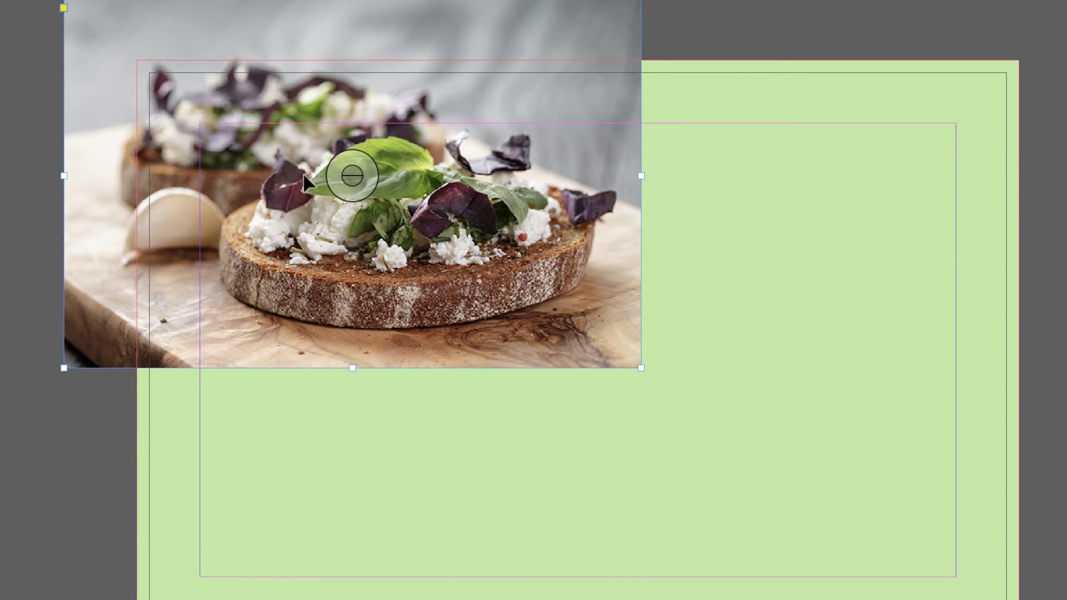
{"action": "left_click_drag", "start_coordinate": [285, 17], "coordinate": [516, 181]}
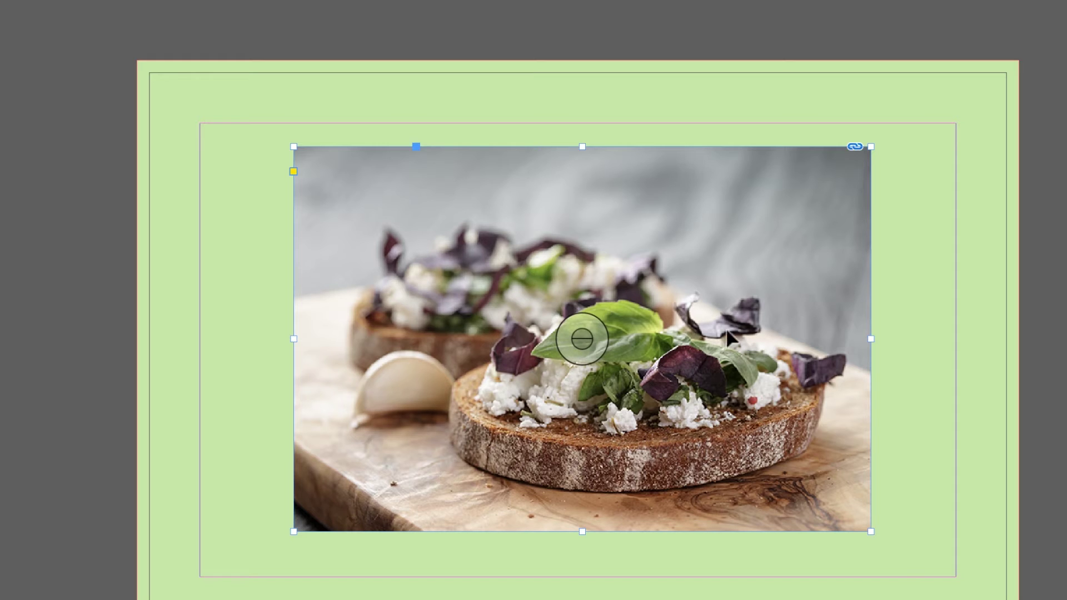
{"action": "left_click_drag", "start_coordinate": [582, 339], "coordinate": [208, 415]}
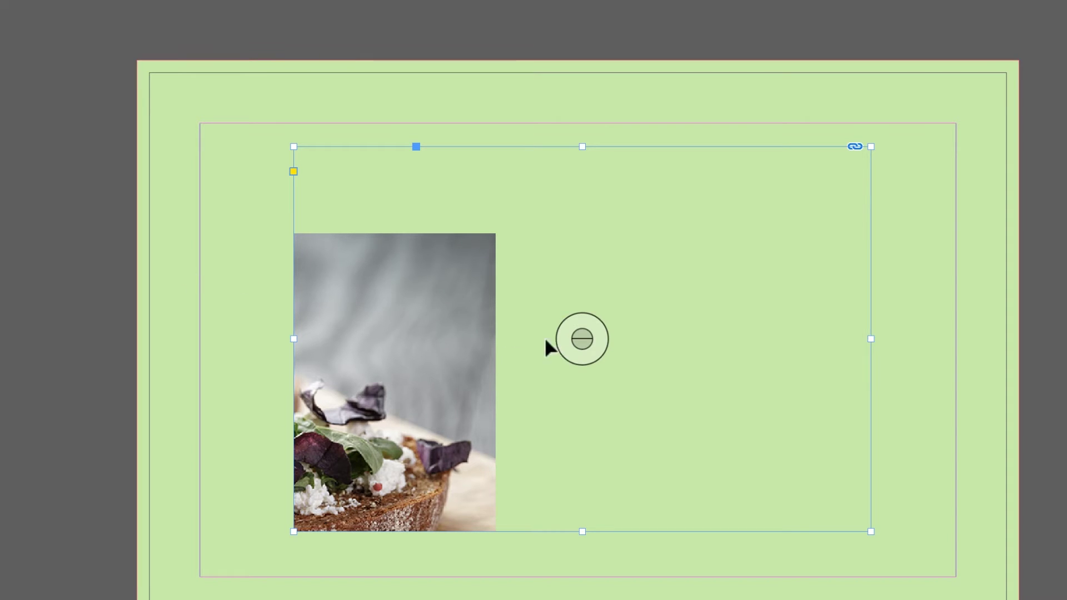
{"action": "left_click_drag", "start_coordinate": [582, 338], "coordinate": [770, 250]}
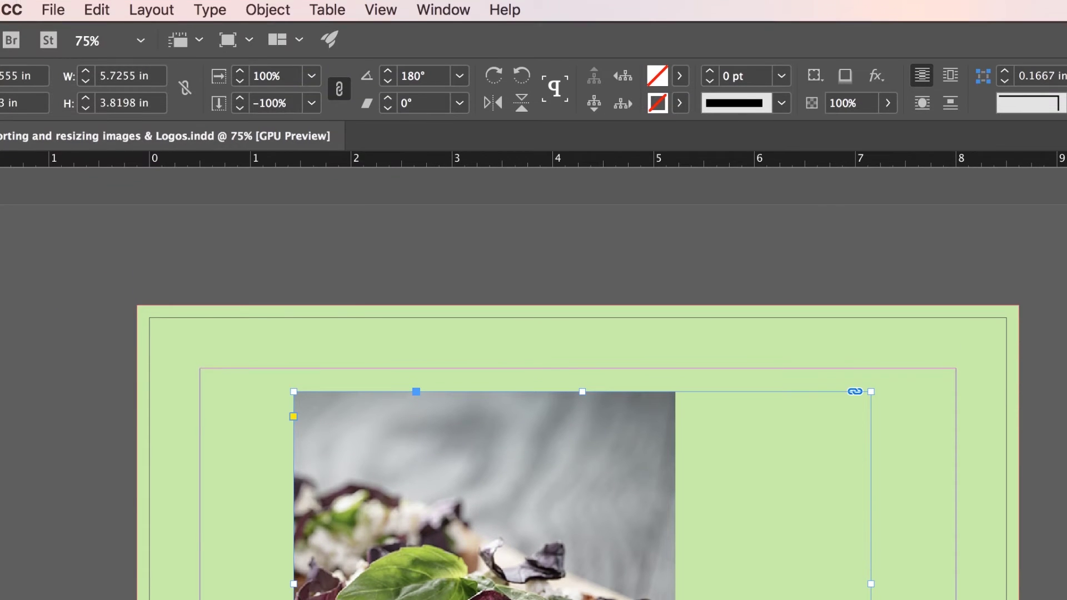
{"action": "left_click", "coordinate": [97, 12]}
{"action": "left_click", "coordinate": [107, 37]}
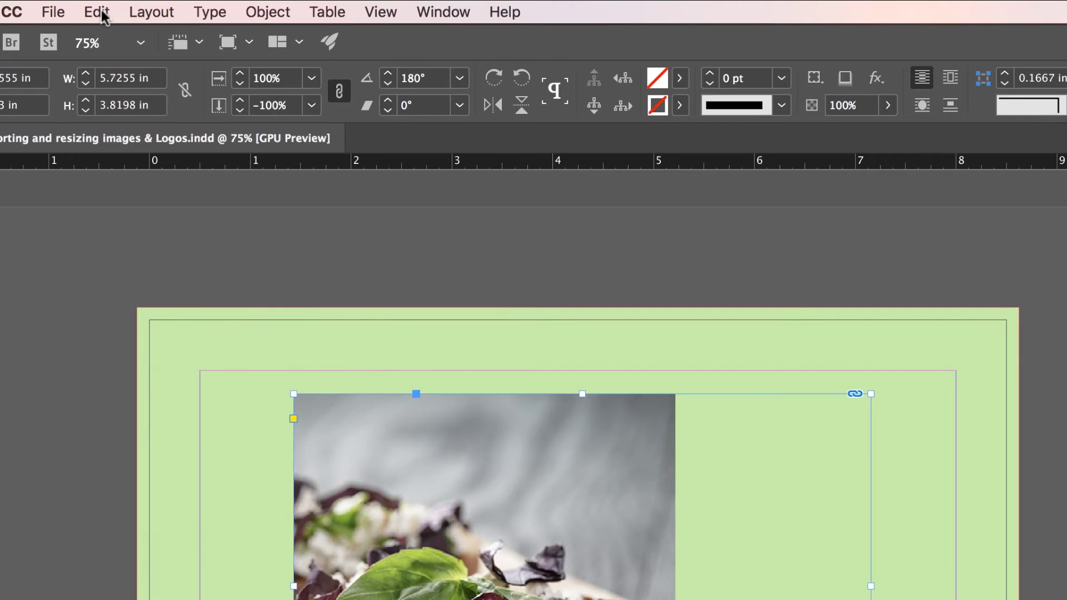
{"action": "key", "text": "super+shift+z"}
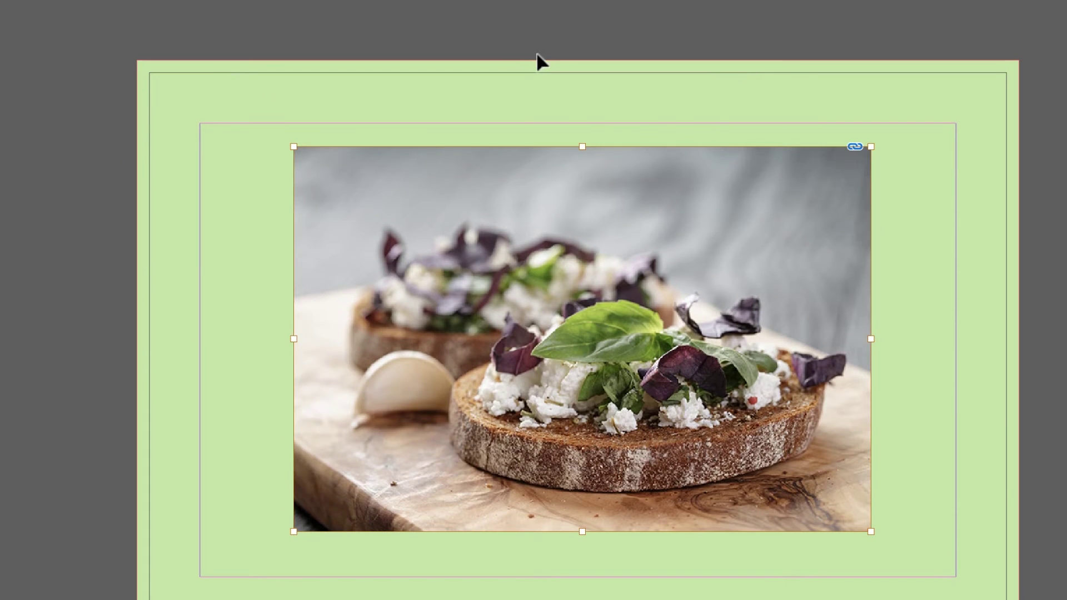
Drag the photo frame to the top-left margin corner, keeping the photo filling it
{"action": "left_click", "coordinate": [537, 54]}
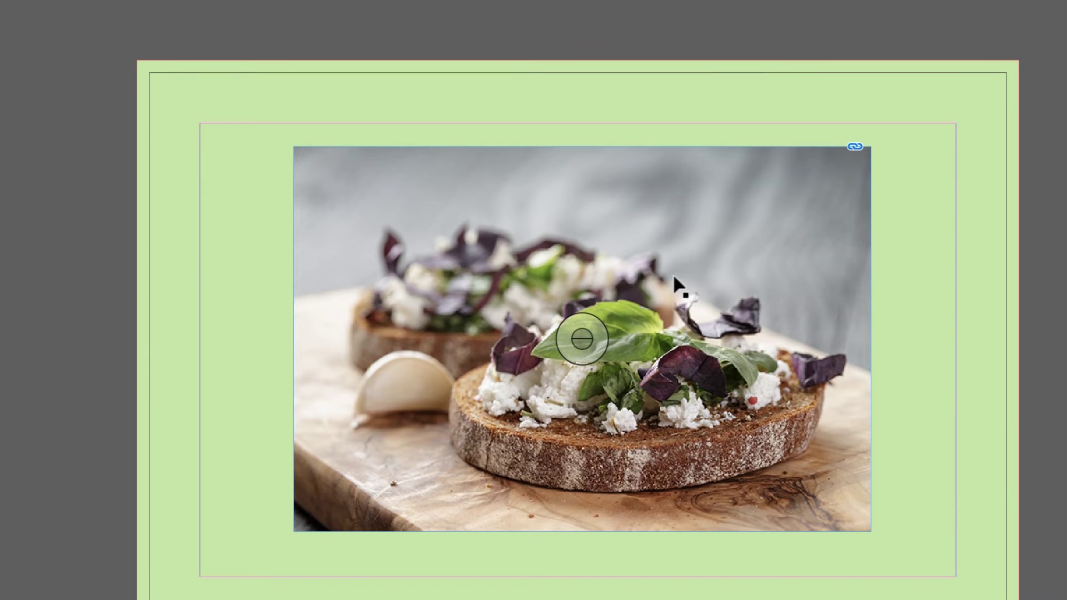
{"action": "left_click_drag", "start_coordinate": [459, 207], "coordinate": [336, 182]}
{"action": "left_click_drag", "start_coordinate": [447, 297], "coordinate": [580, 406]}
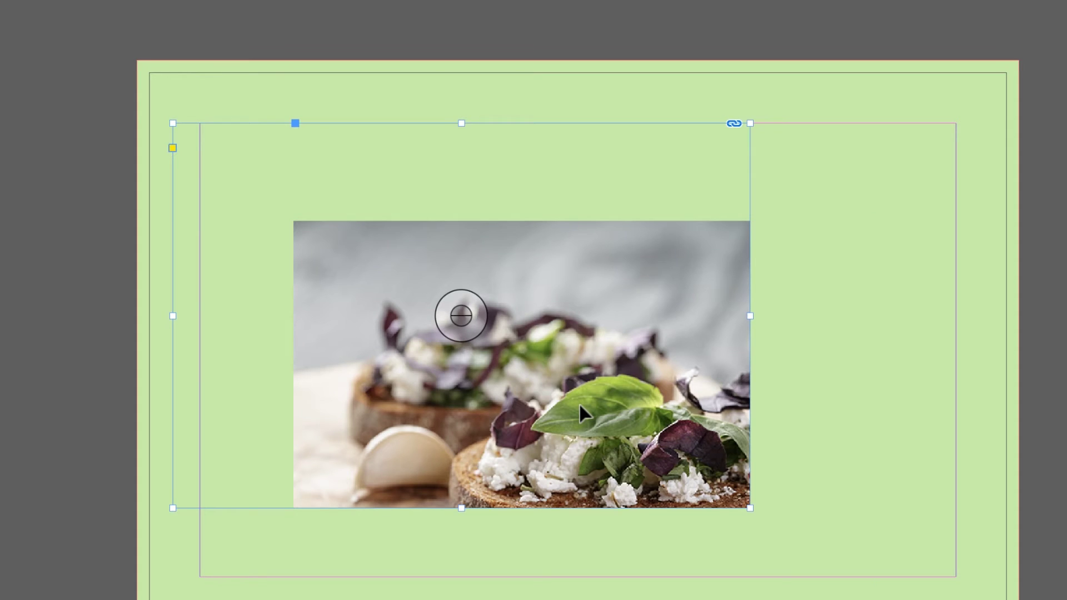
{"action": "key", "text": "ctrl+z"}
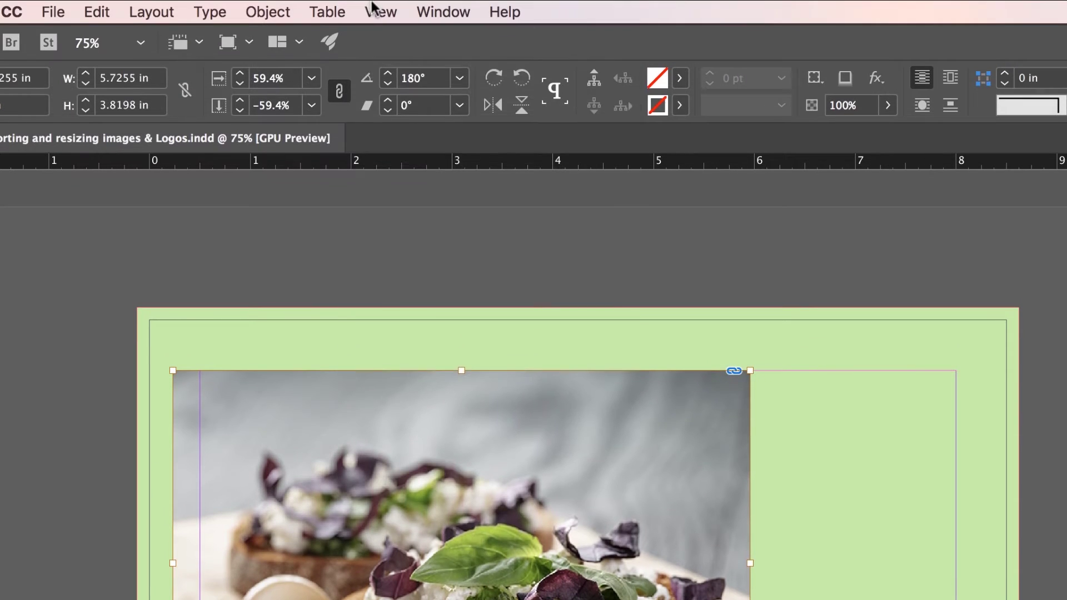
{"action": "left_click", "coordinate": [378, 10]}
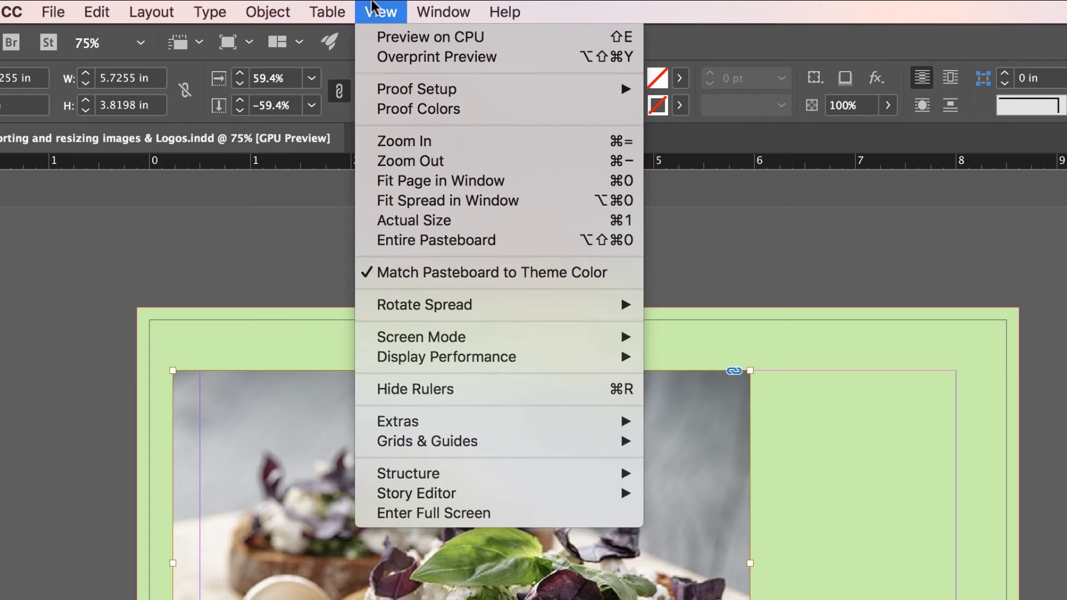
{"action": "mouse_move", "coordinate": [448, 430]}
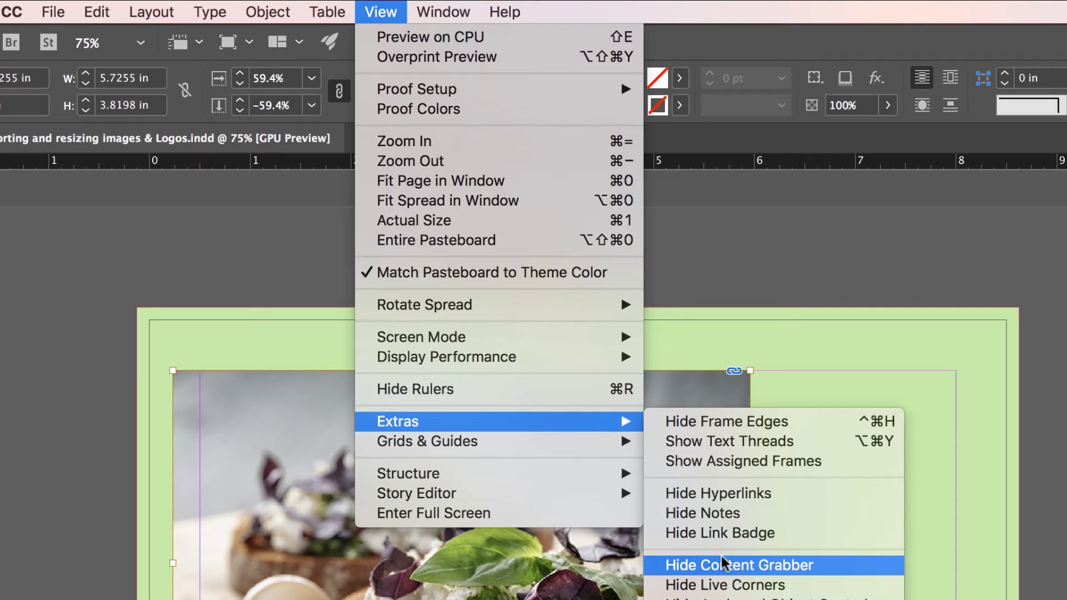
{"action": "left_click", "coordinate": [728, 570]}
{"action": "left_click", "coordinate": [382, 12]}
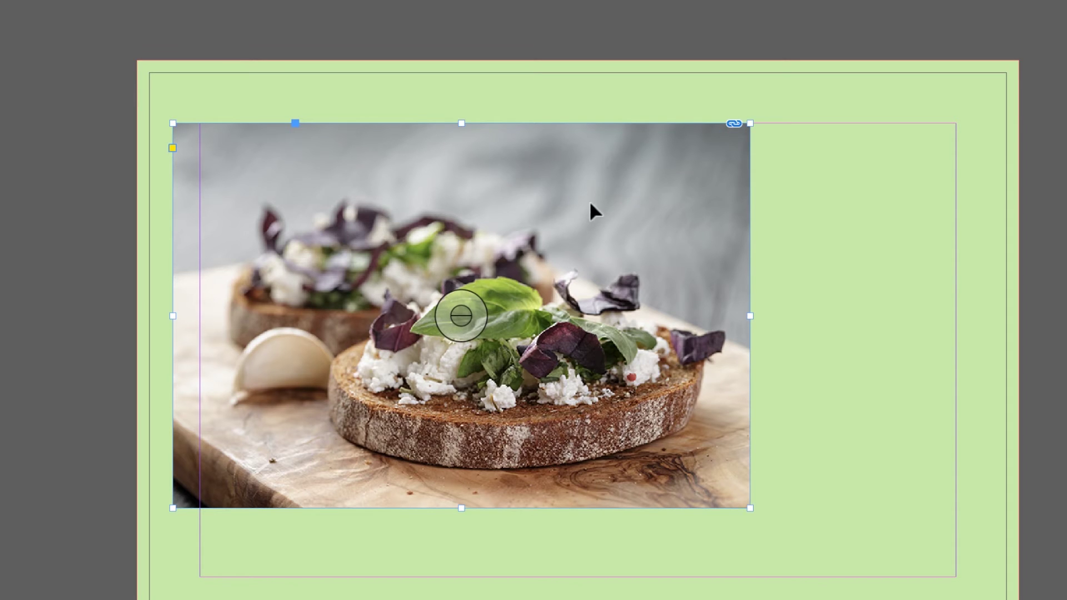
Move the Lunch photo frame right until it's flush with the page's top and right edges
{"action": "left_click_drag", "start_coordinate": [573, 187], "coordinate": [834, 118]}
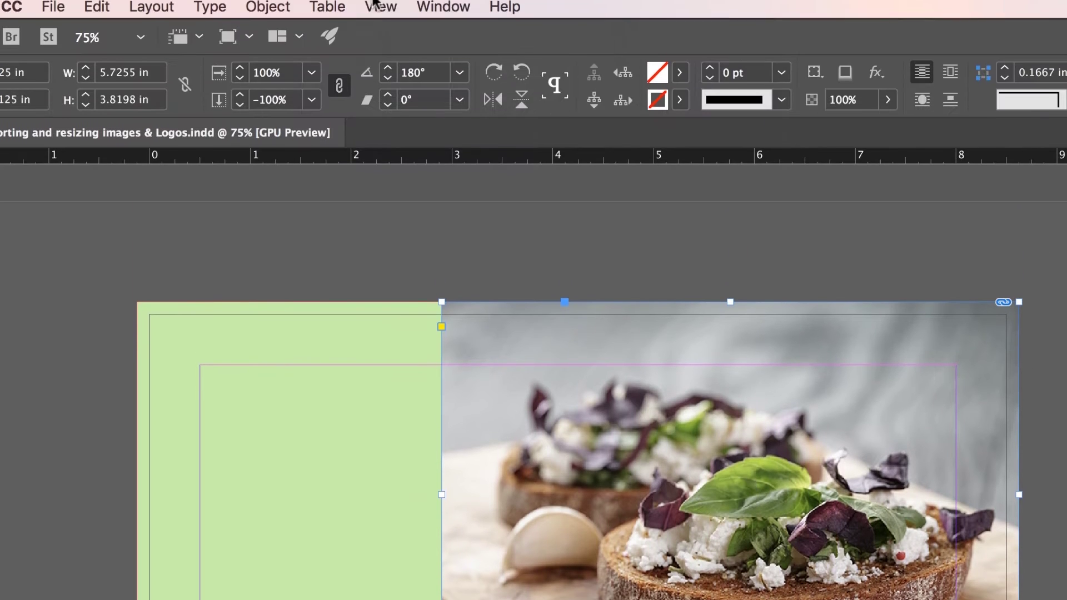
{"action": "left_click", "coordinate": [379, 11]}
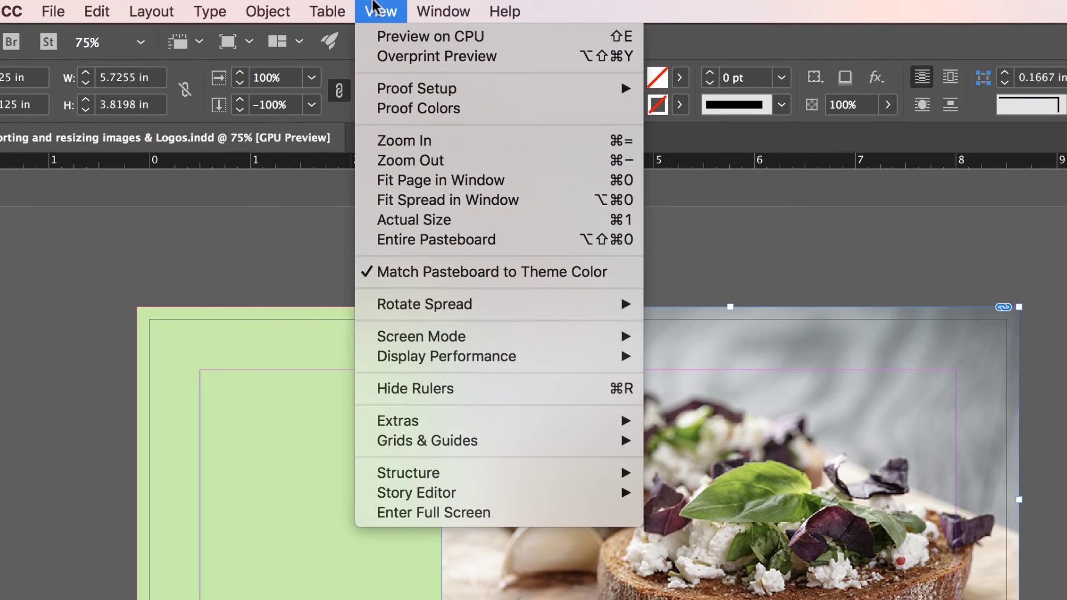
{"action": "mouse_move", "coordinate": [429, 427]}
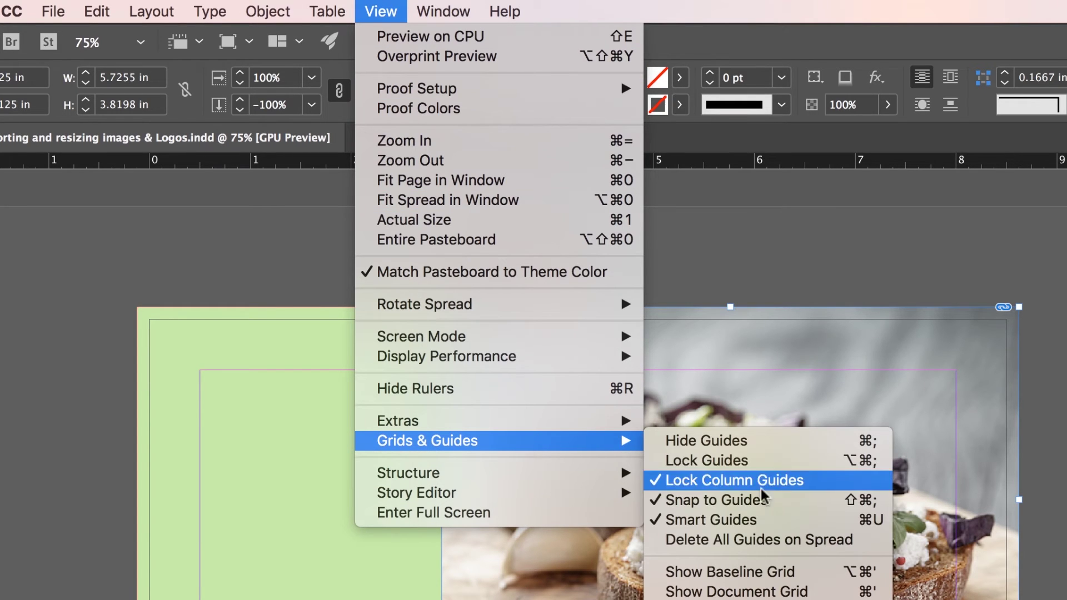
{"action": "left_click", "coordinate": [759, 259]}
{"action": "mouse_move", "coordinate": [786, 353]}
{"action": "left_mouse_down"}
{"action": "mouse_move", "coordinate": [727, 405]}
{"action": "mouse_move", "coordinate": [779, 358]}
{"action": "left_mouse_up"}
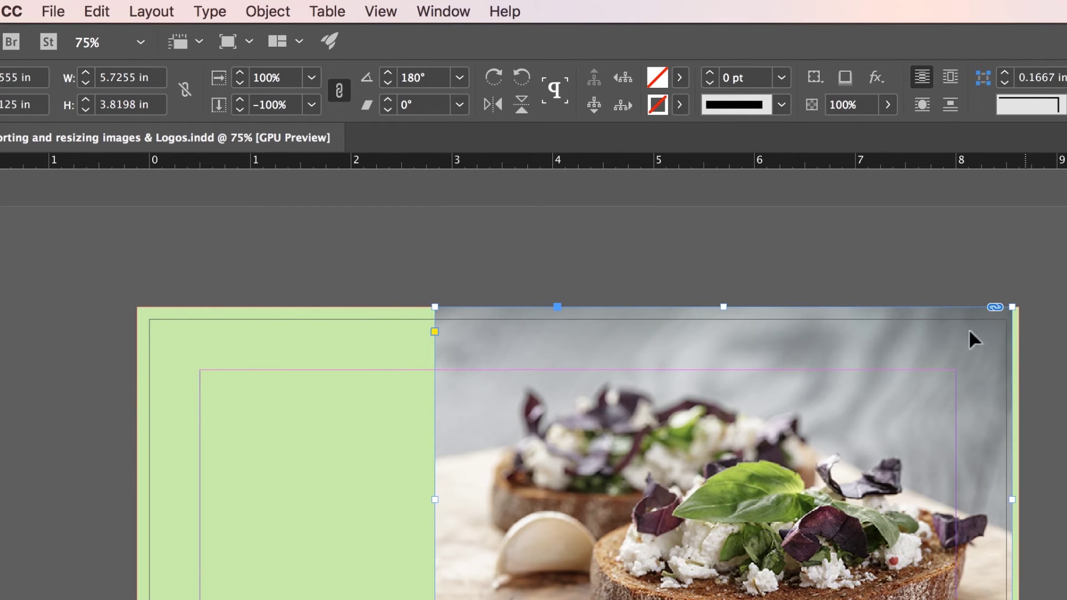
{"action": "left_click_drag", "start_coordinate": [964, 337], "coordinate": [972, 340]}
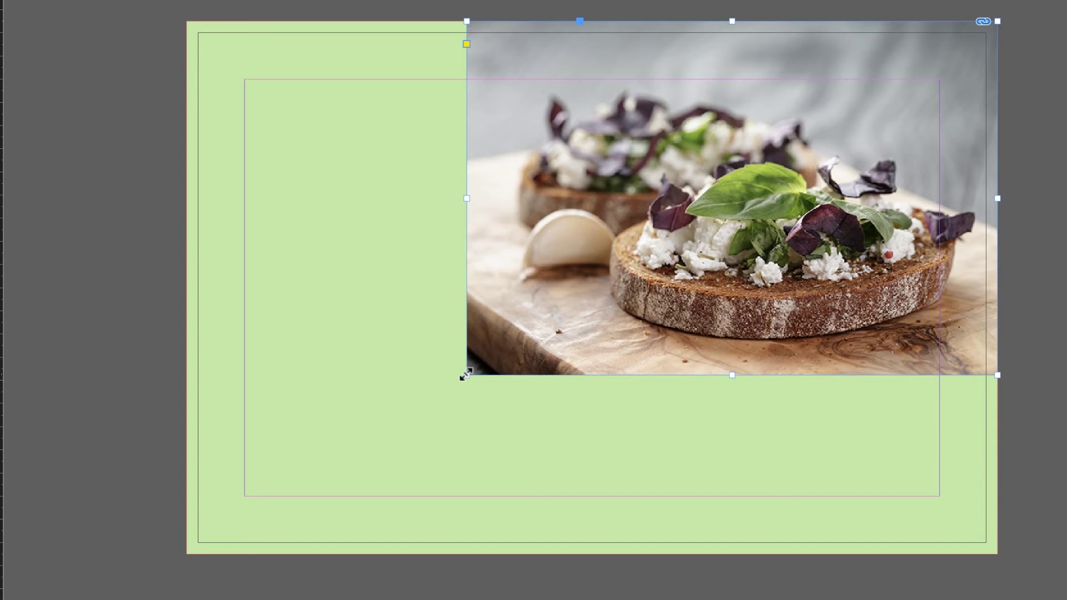
Resize the photo frame to the right half down to the page bottom, then slide the image right
{"action": "left_click_drag", "start_coordinate": [466, 375], "coordinate": [176, 585]}
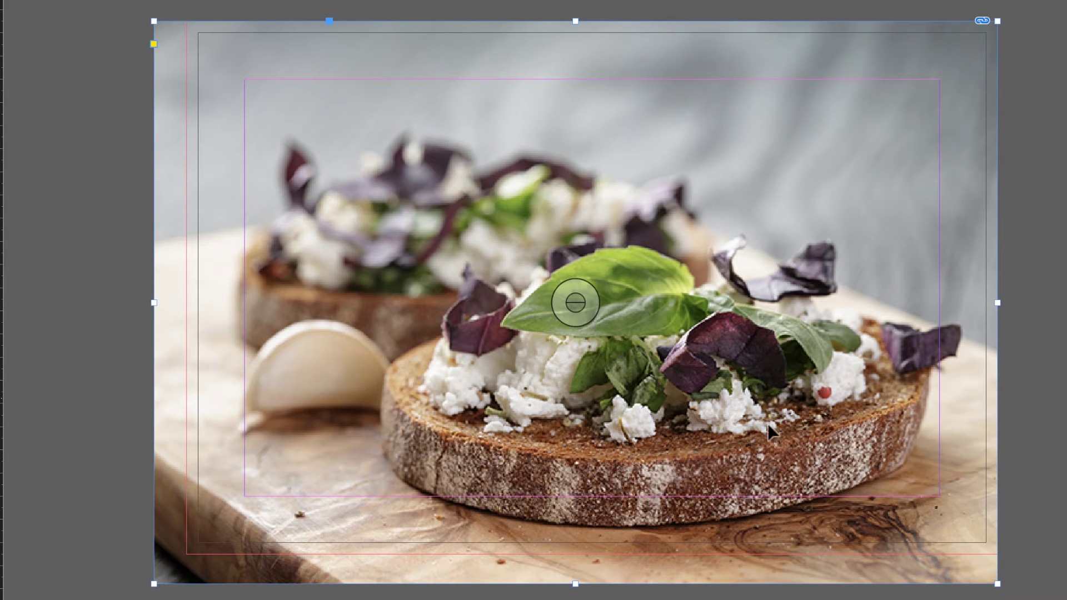
{"action": "mouse_move", "coordinate": [773, 141]}
{"action": "left_mouse_down"}
{"action": "mouse_move", "coordinate": [753, 218]}
{"action": "mouse_move", "coordinate": [757, 144]}
{"action": "left_mouse_up"}
{"action": "left_click_drag", "start_coordinate": [154, 584], "coordinate": [396, 442]}
{"action": "key", "text": "ctrl+z"}
{"action": "left_click_drag", "start_coordinate": [154, 303], "coordinate": [580, 322]}
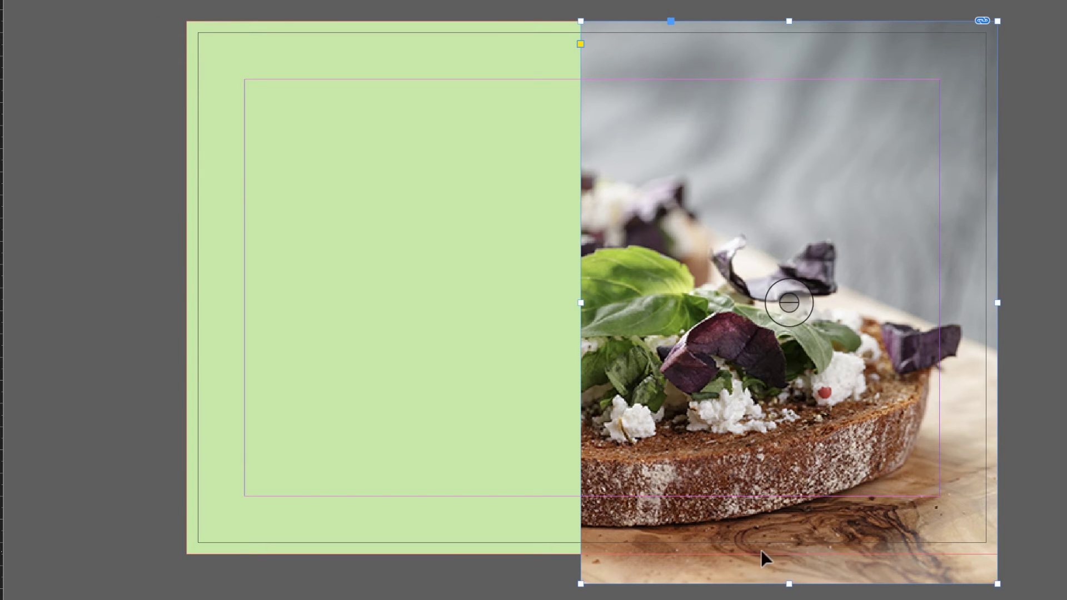
{"action": "left_click_drag", "start_coordinate": [789, 584], "coordinate": [789, 554]}
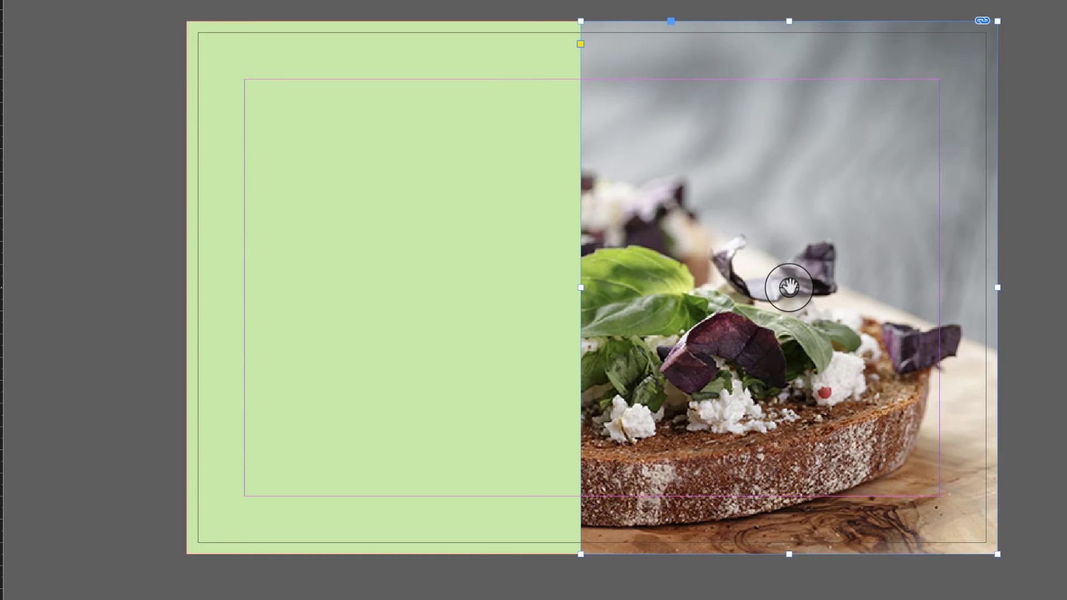
{"action": "mouse_move", "coordinate": [790, 287]}
{"action": "left_mouse_down"}
{"action": "mouse_move", "coordinate": [817, 293]}
{"action": "mouse_move", "coordinate": [809, 286]}
{"action": "left_mouse_up"}
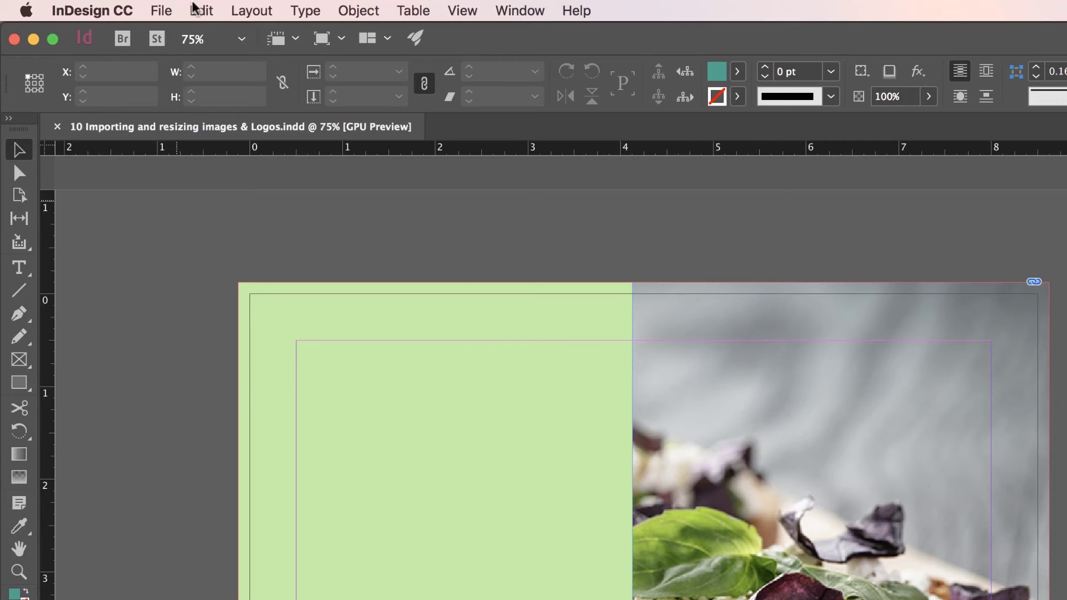
Load Green Logo1 - Full.ai into the place cursor via File > Place
{"action": "left_click", "coordinate": [164, 10]}
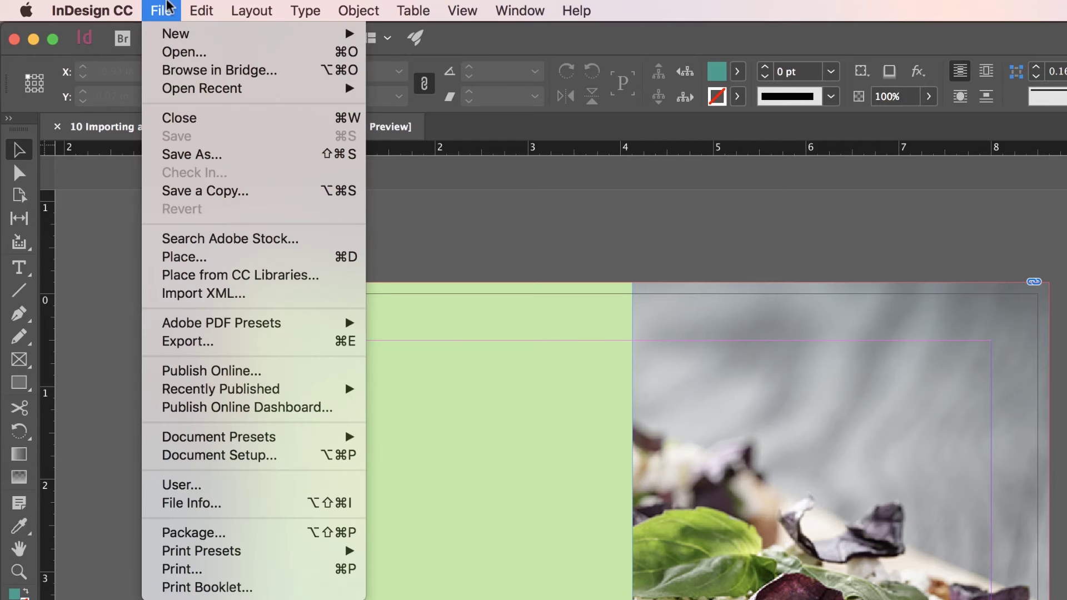
{"action": "left_click", "coordinate": [210, 257]}
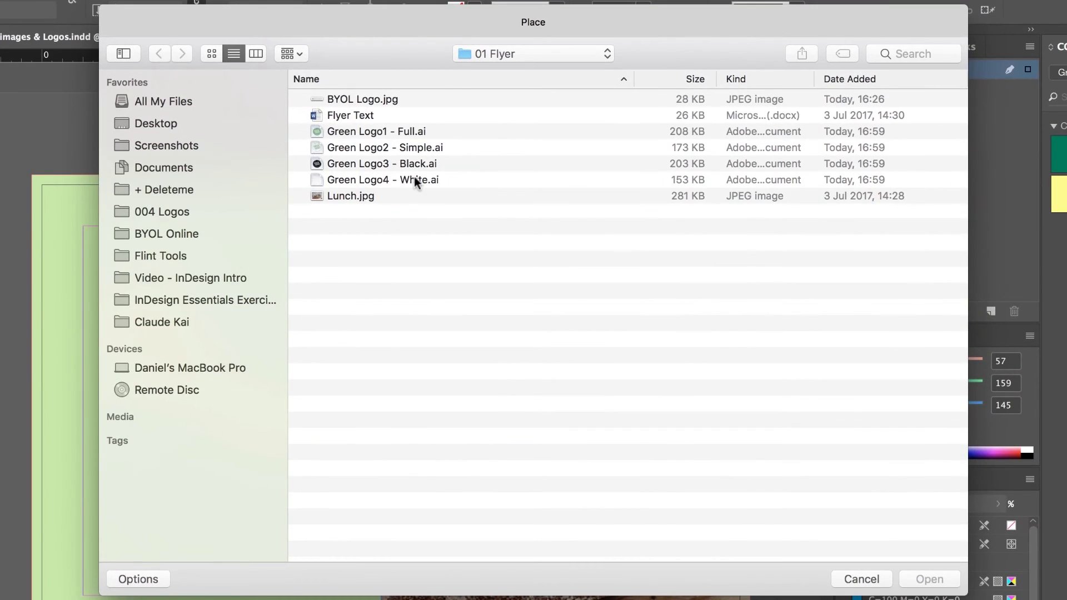
{"action": "left_click", "coordinate": [357, 131]}
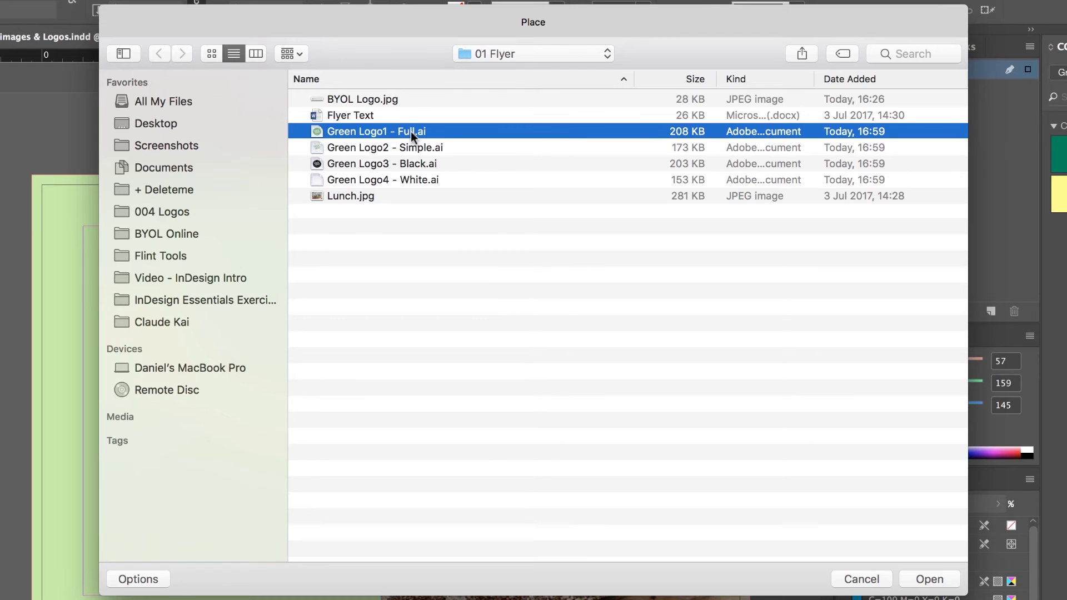
{"action": "left_click", "coordinate": [923, 579]}
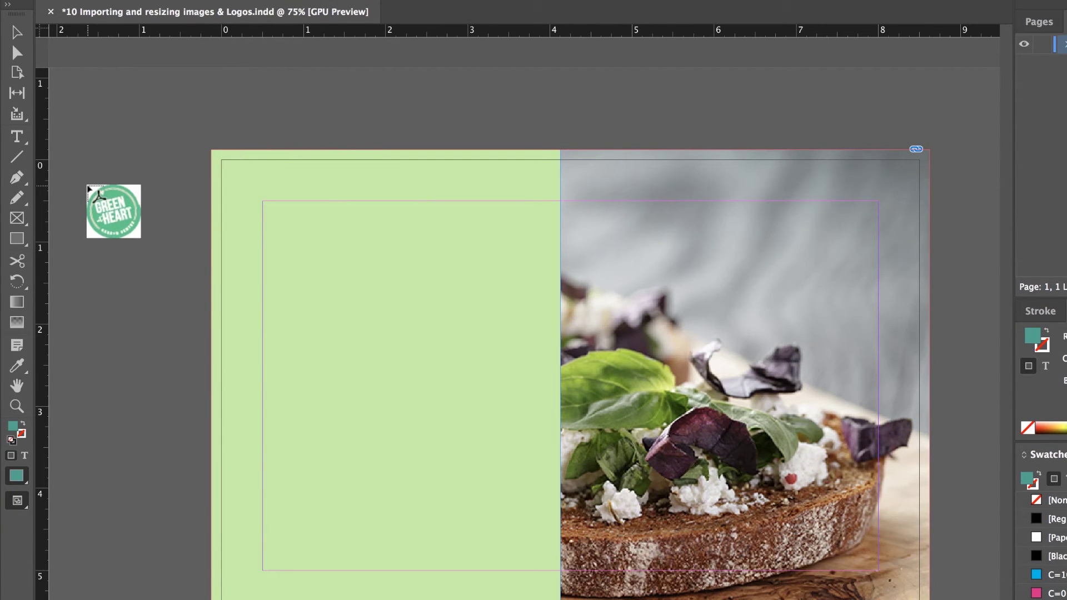
Draw a frame for the Green at Heart logo and move it into the green area's top-left margin
{"action": "left_click_drag", "start_coordinate": [75, 97], "coordinate": [232, 250]}
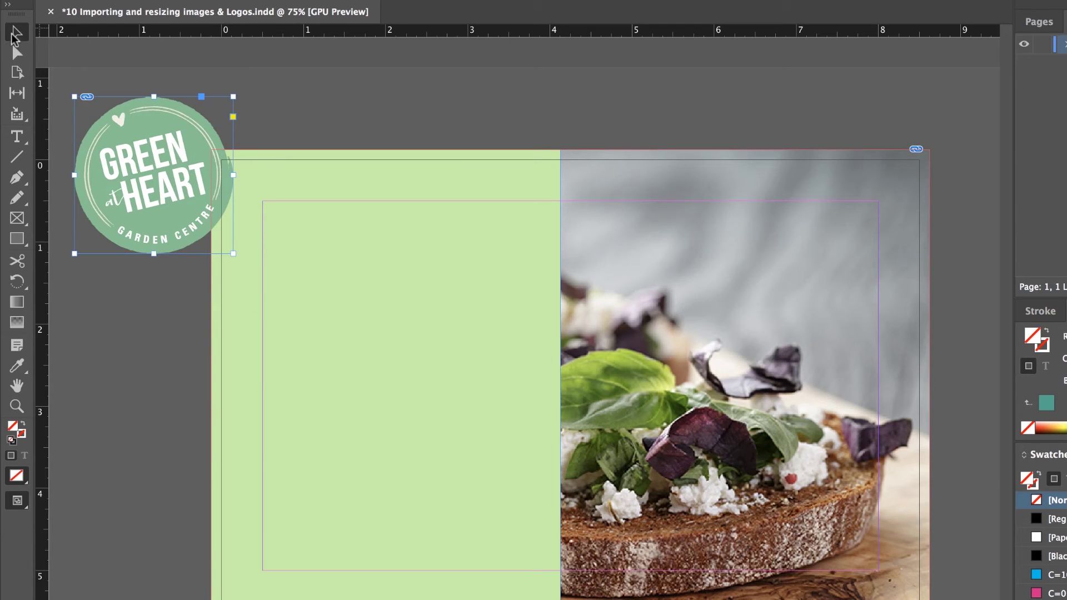
{"action": "left_click", "coordinate": [16, 34]}
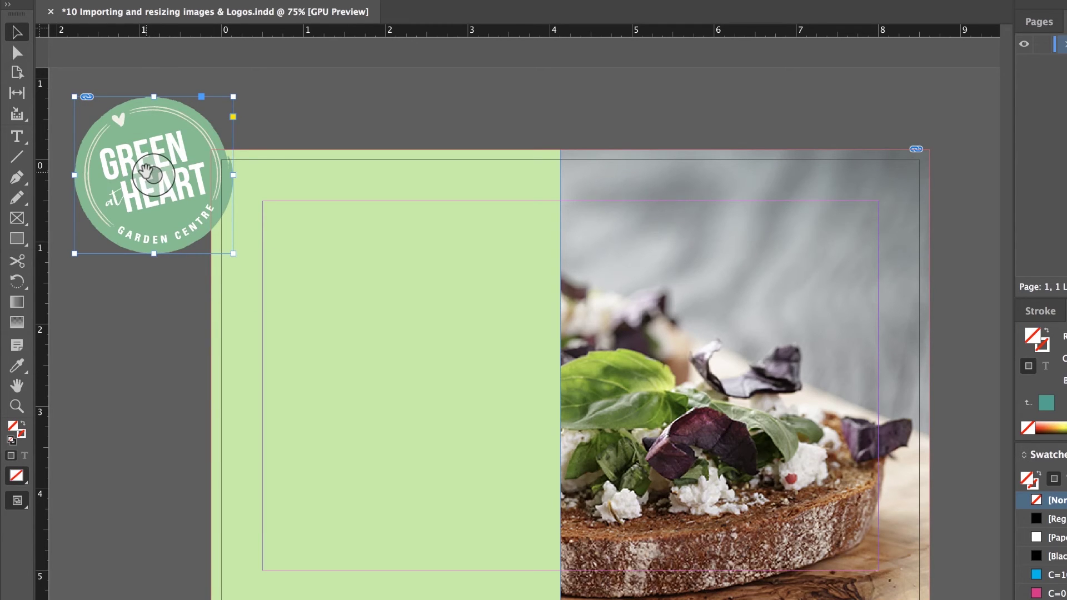
{"action": "left_click_drag", "start_coordinate": [146, 173], "coordinate": [417, 292]}
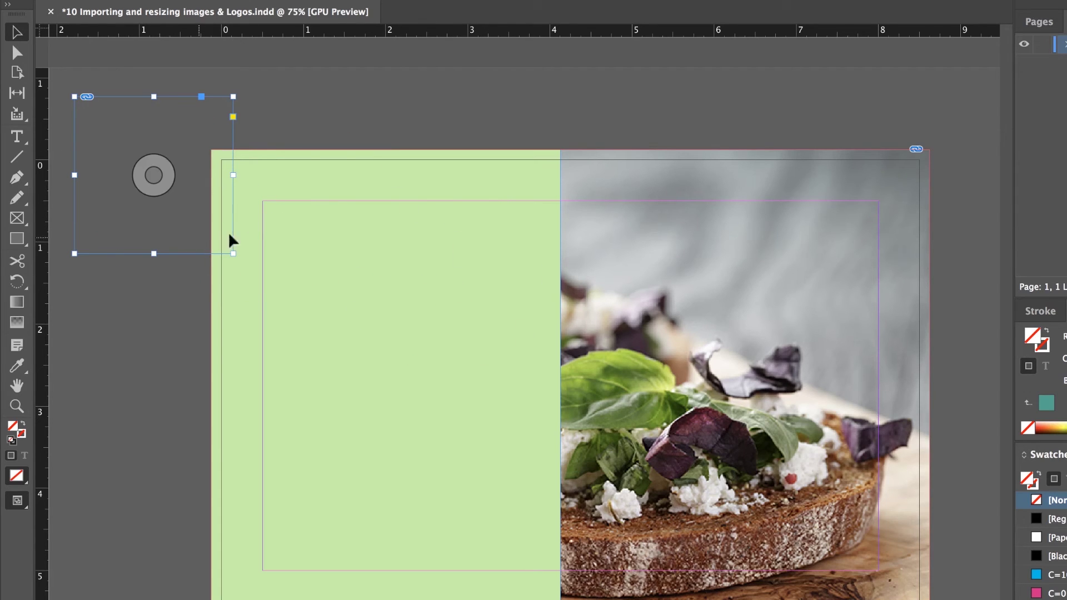
{"action": "key", "text": "ctrl+z"}
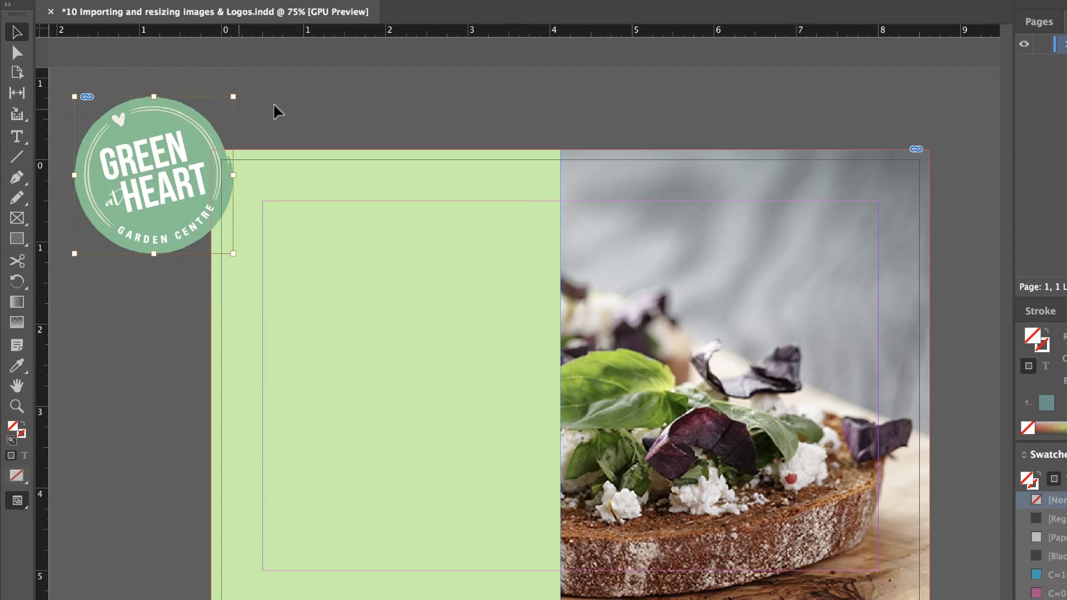
{"action": "left_click", "coordinate": [177, 127]}
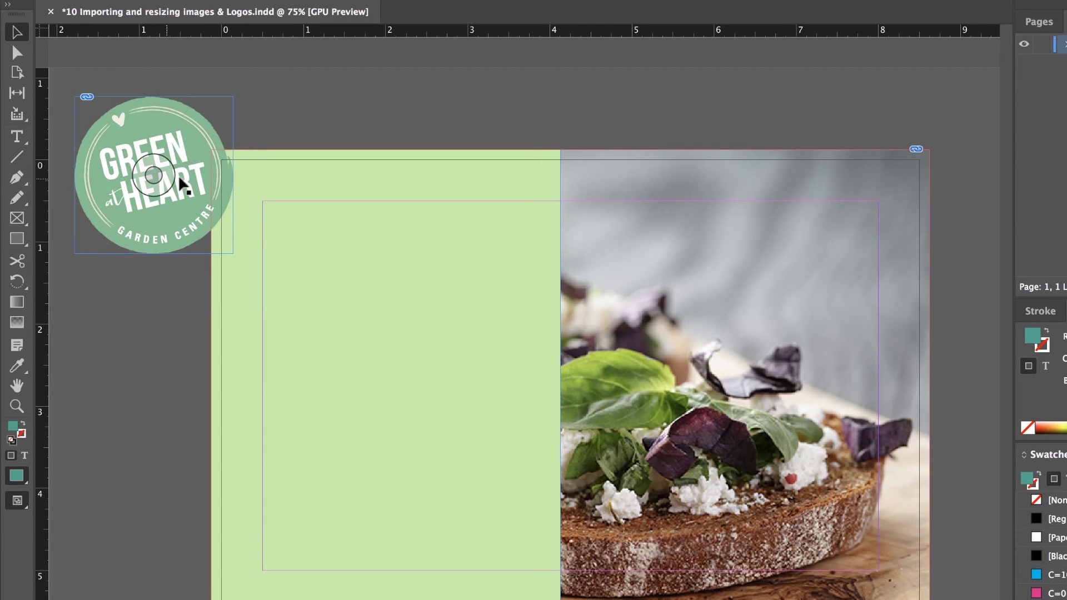
{"action": "left_click_drag", "start_coordinate": [144, 131], "coordinate": [386, 241]}
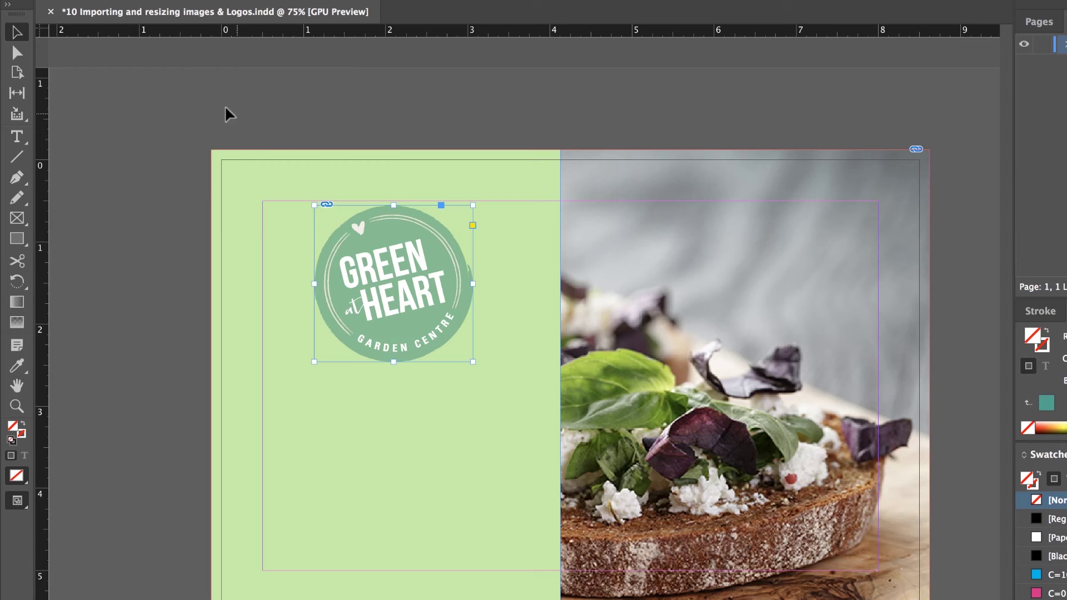
{"action": "left_click", "coordinate": [185, 141]}
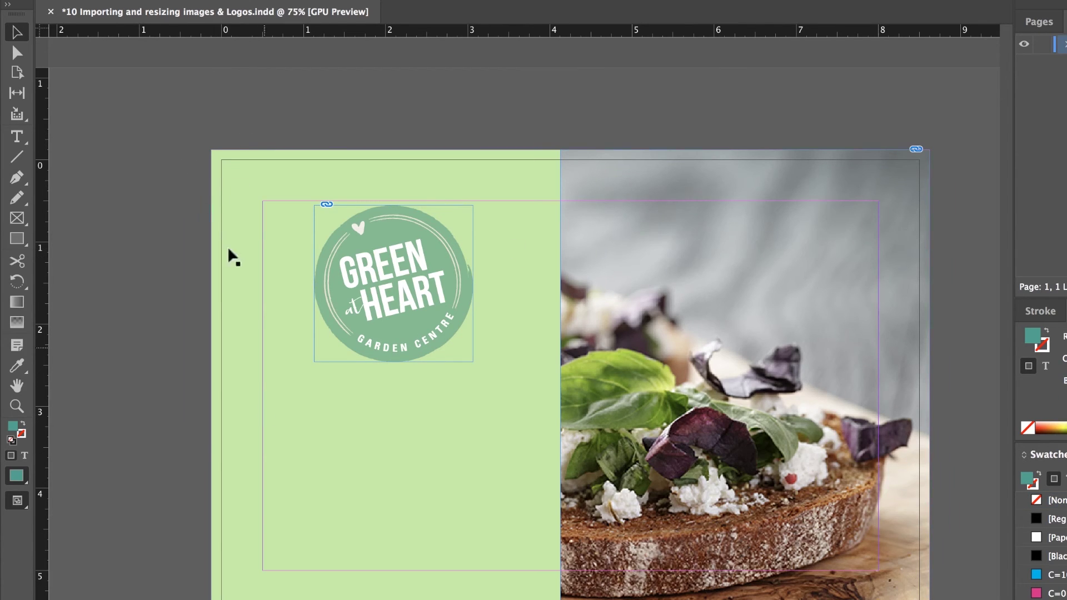
{"action": "left_click", "coordinate": [243, 186]}
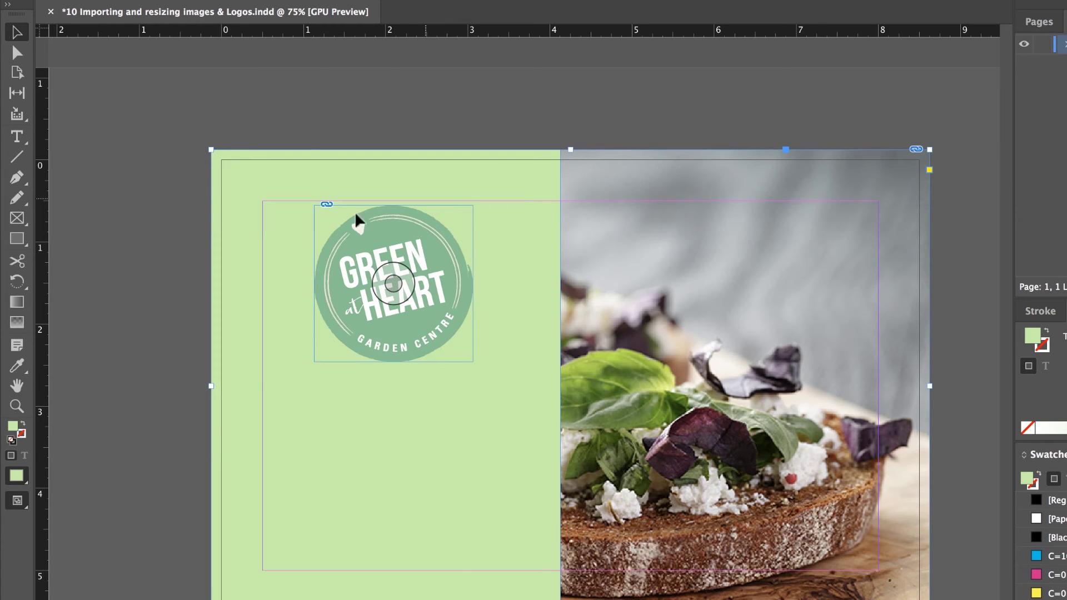
{"action": "left_click", "coordinate": [416, 239]}
{"action": "key", "text": "Delete"}
{"action": "left_click", "coordinate": [317, 222]}
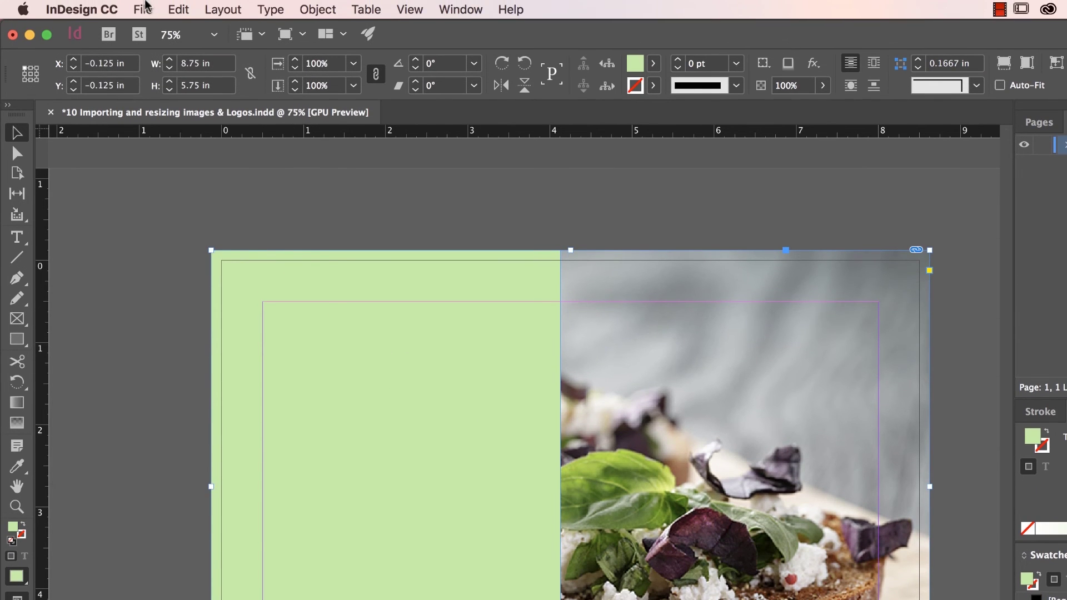
{"action": "left_click", "coordinate": [143, 9]}
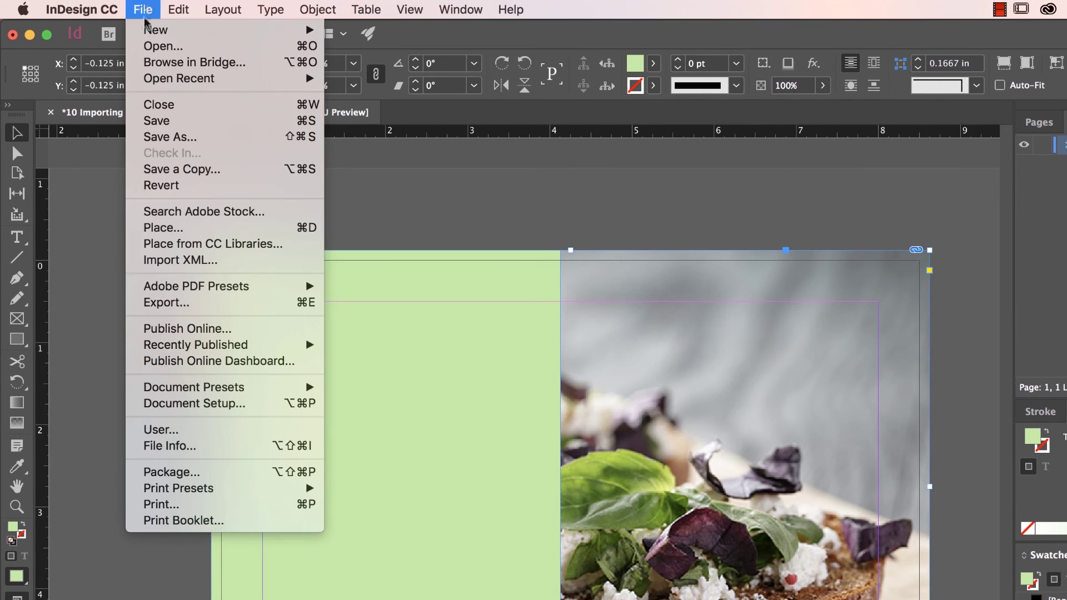
{"action": "left_click", "coordinate": [172, 237]}
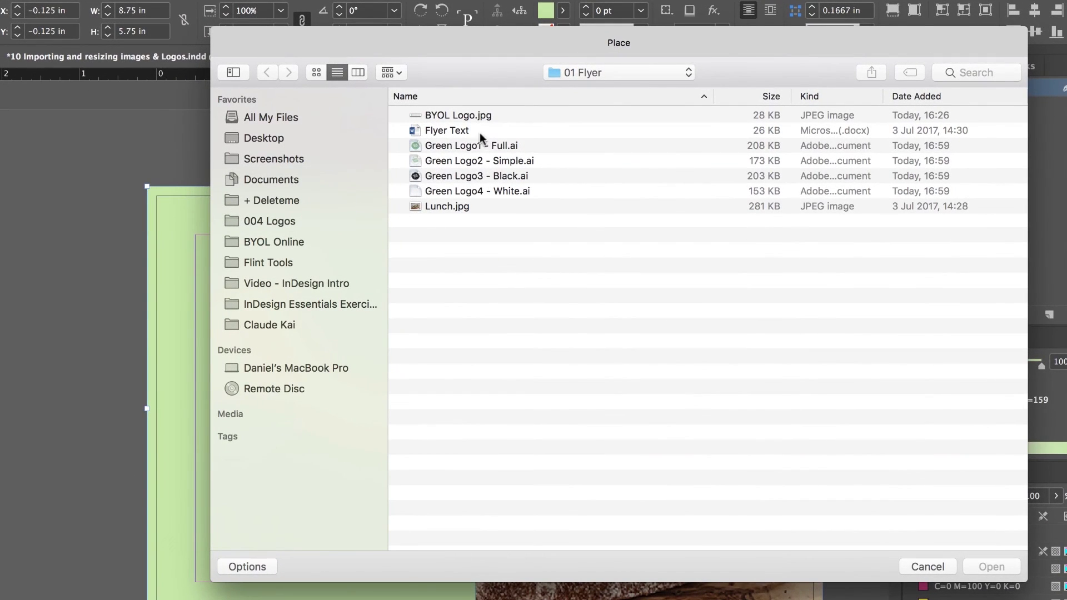
{"action": "left_click", "coordinate": [476, 146]}
{"action": "key", "text": "Return"}
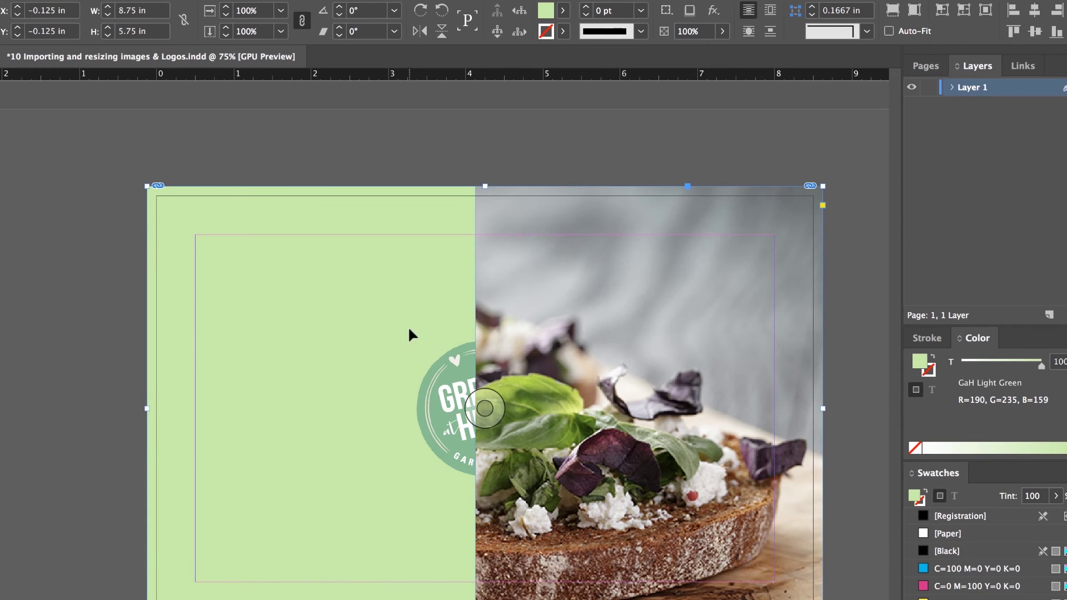
{"action": "left_click_drag", "start_coordinate": [409, 330], "coordinate": [251, 269]}
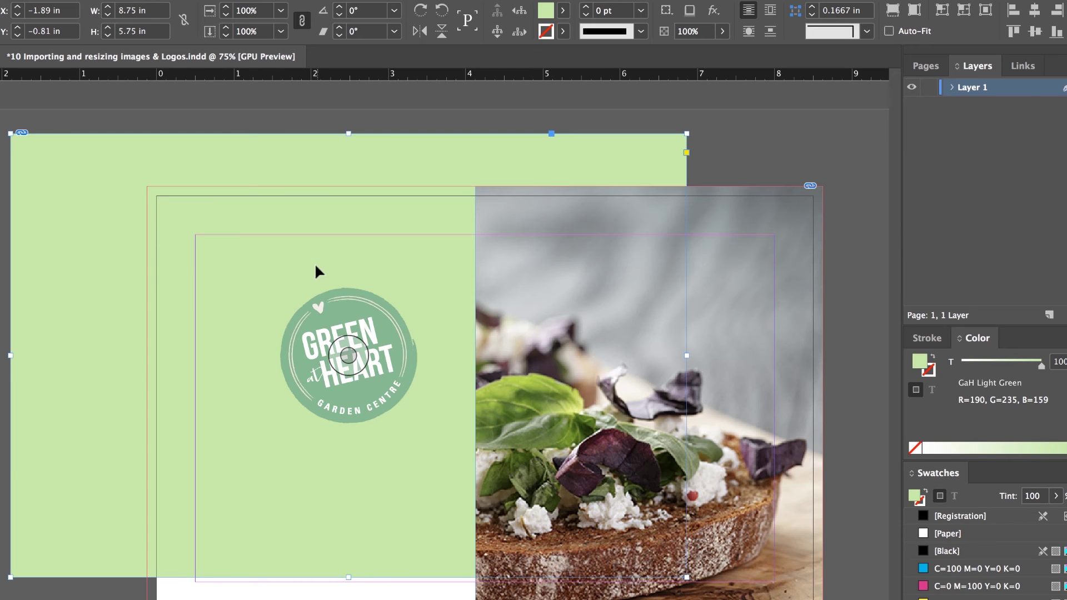
{"action": "left_click_drag", "start_coordinate": [362, 268], "coordinate": [350, 315]}
{"action": "key", "text": "ctrl+z"}
{"action": "key", "text": "ctrl+z"}
{"action": "key", "text": "ctrl+z"}
{"action": "key", "text": "ctrl+z"}
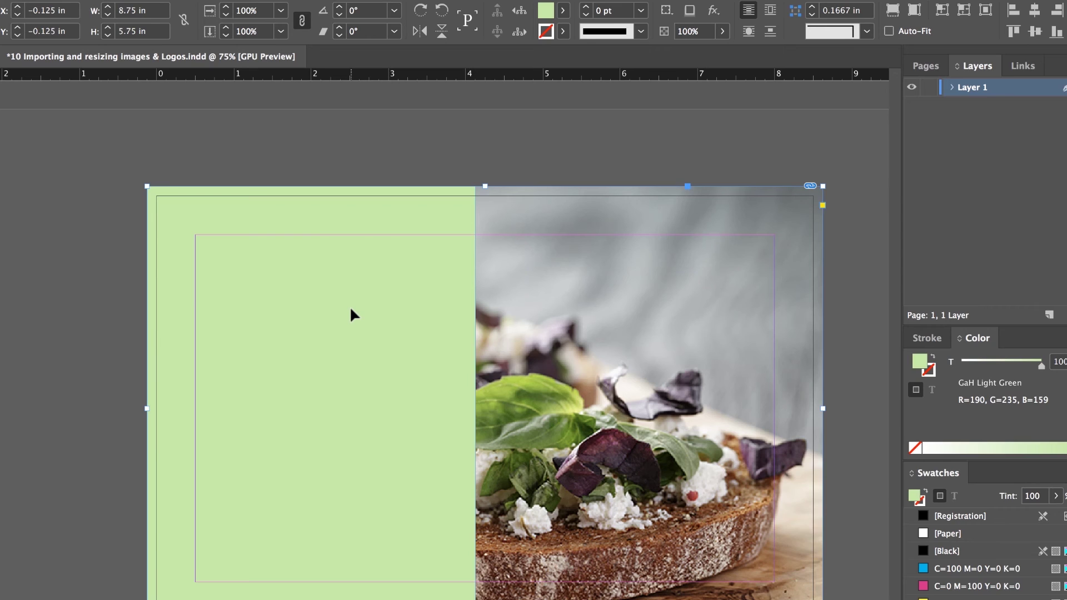
{"action": "key", "text": "ctrl+z"}
{"action": "left_click", "coordinate": [106, 307]}
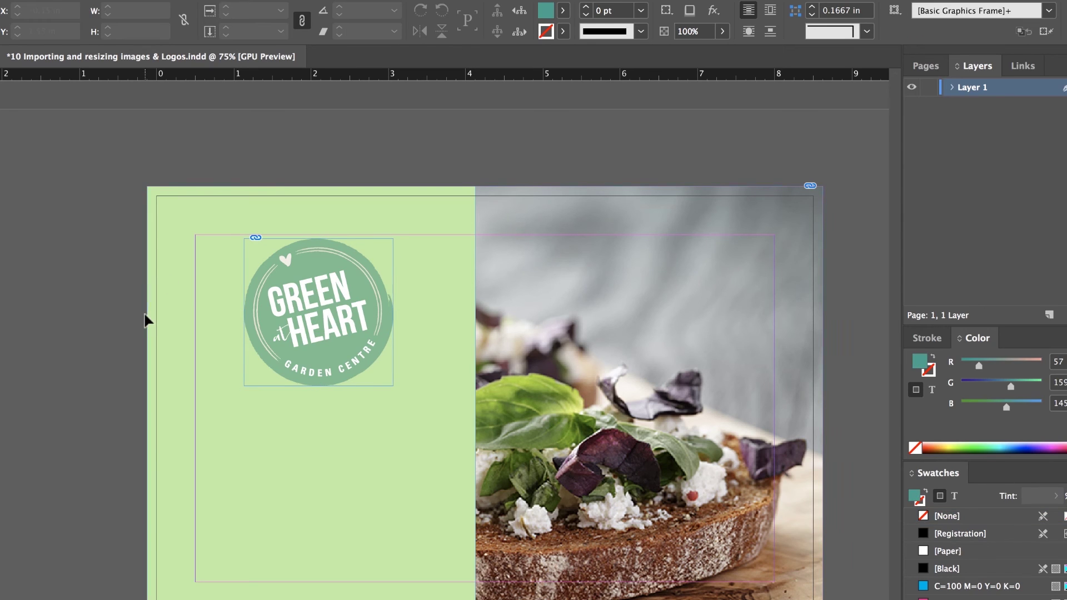